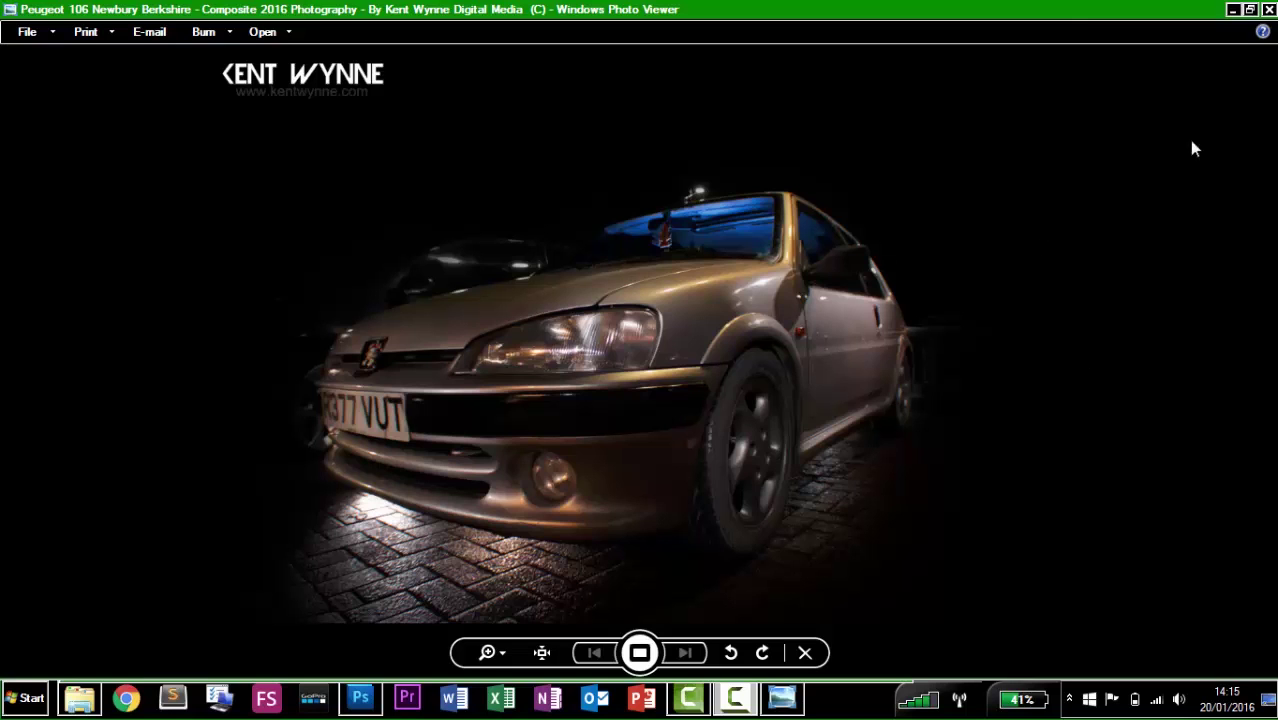
Close the composite preview and go up to the parent PUG 106 SHOOT folder of raw shots.
left_click(1269, 9)
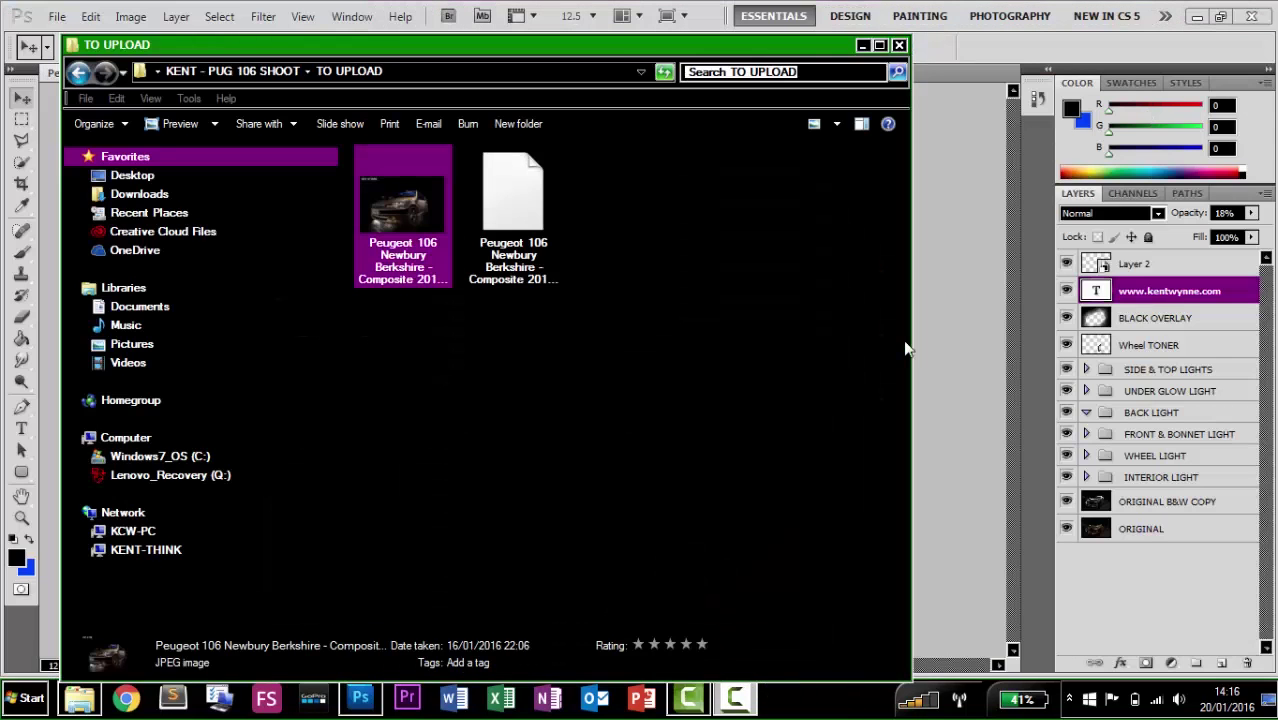
left_click(669, 415)
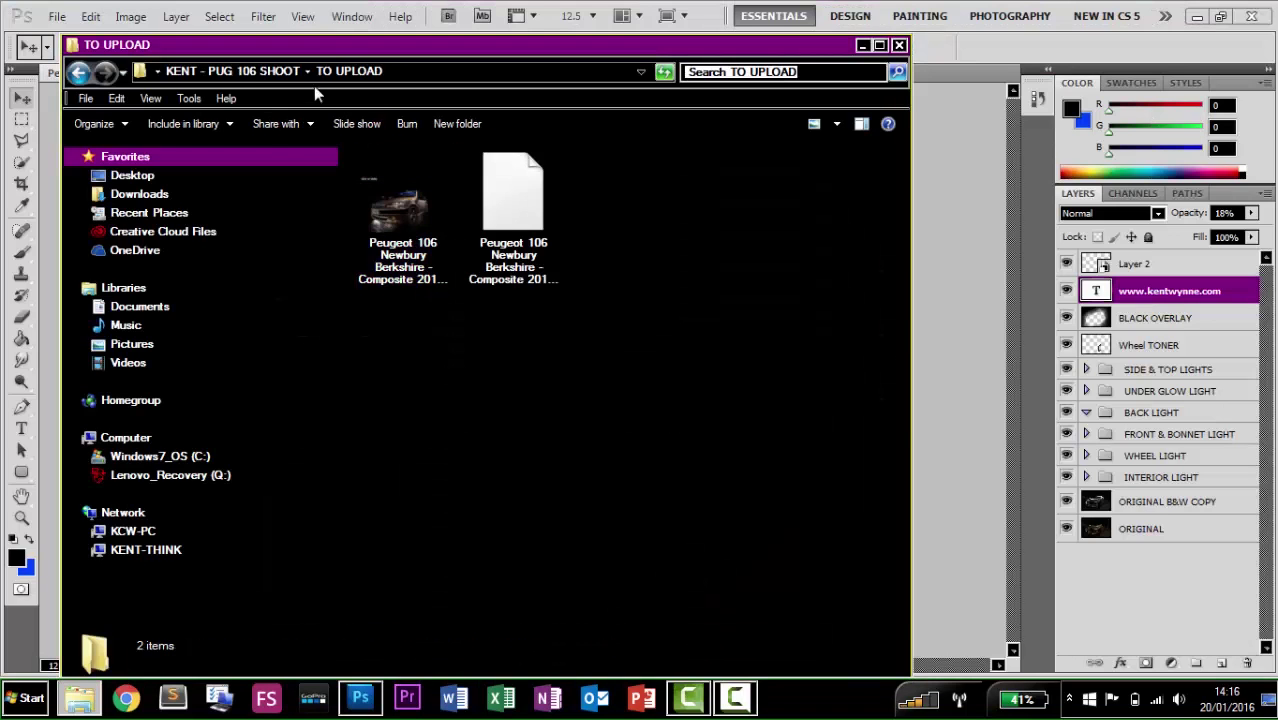
left_click(258, 72)
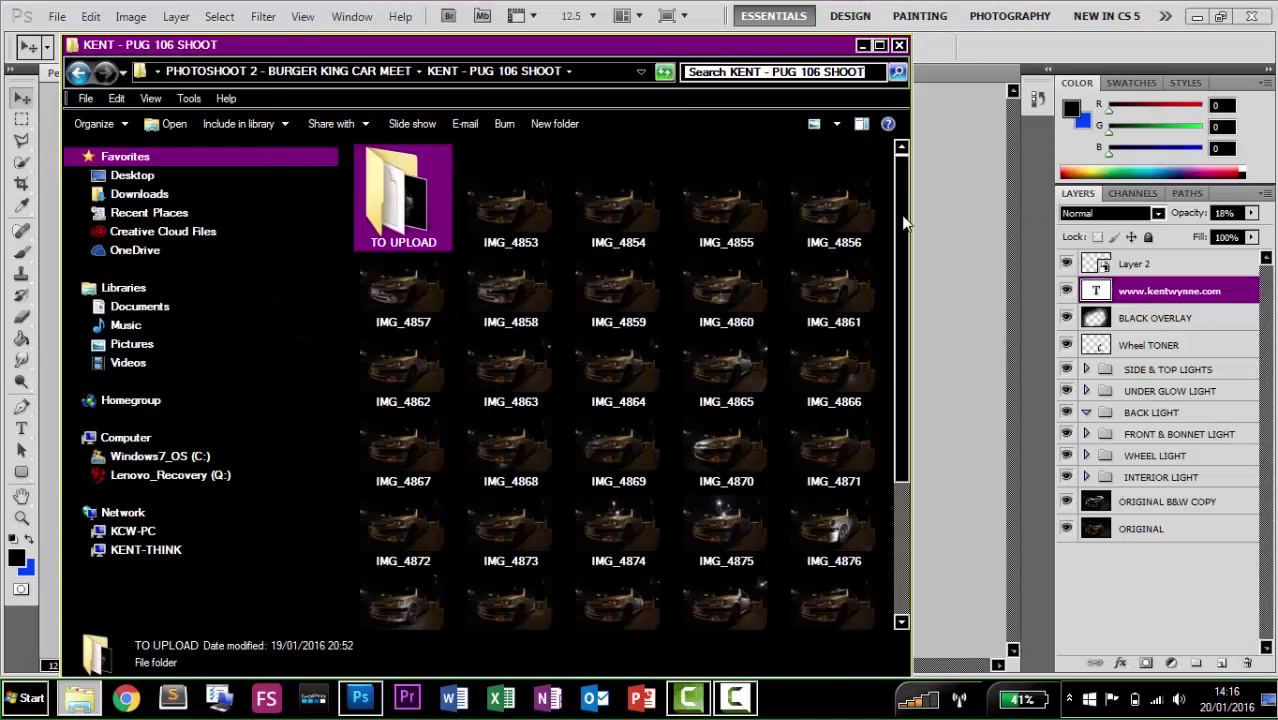
Select IMG_4853 to check its details, then deselect it and scroll the shot list.
left_click(545, 211)
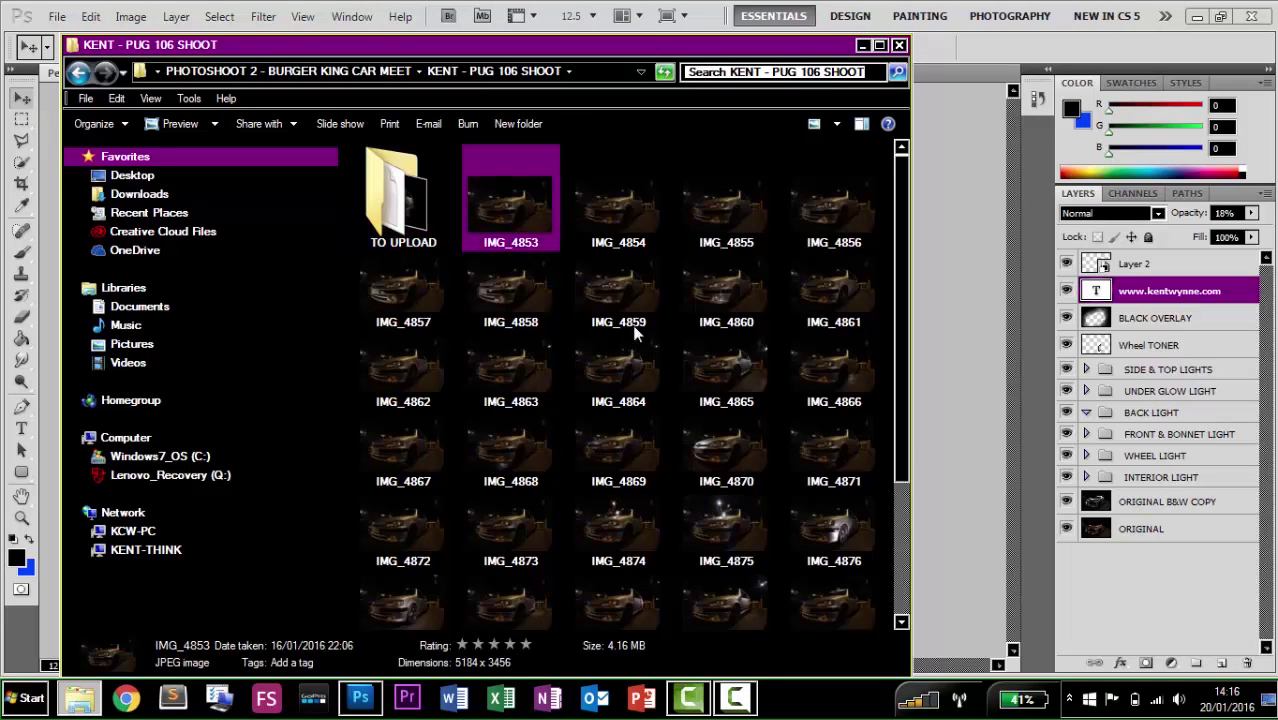
left_click(892, 250)
left_click_drag(895, 268, 891, 360)
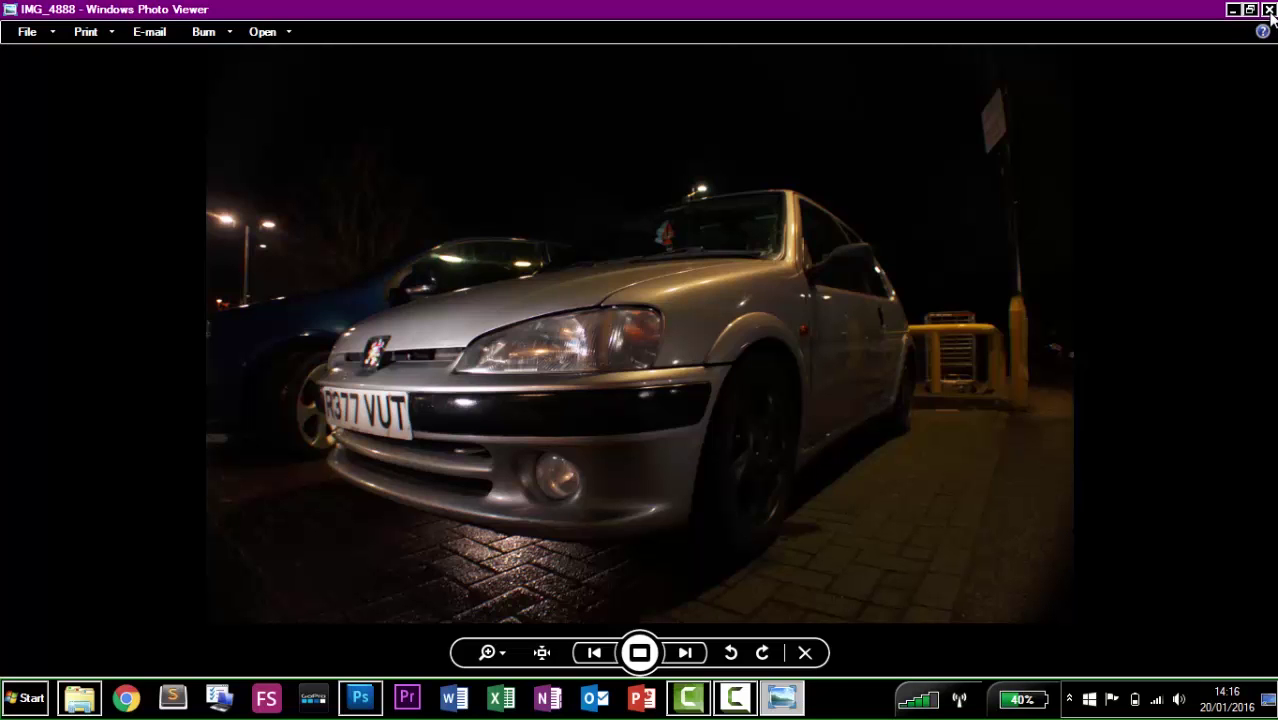
Close the IMG_4888 original photo and return to the top of the folder.
left_click(1269, 10)
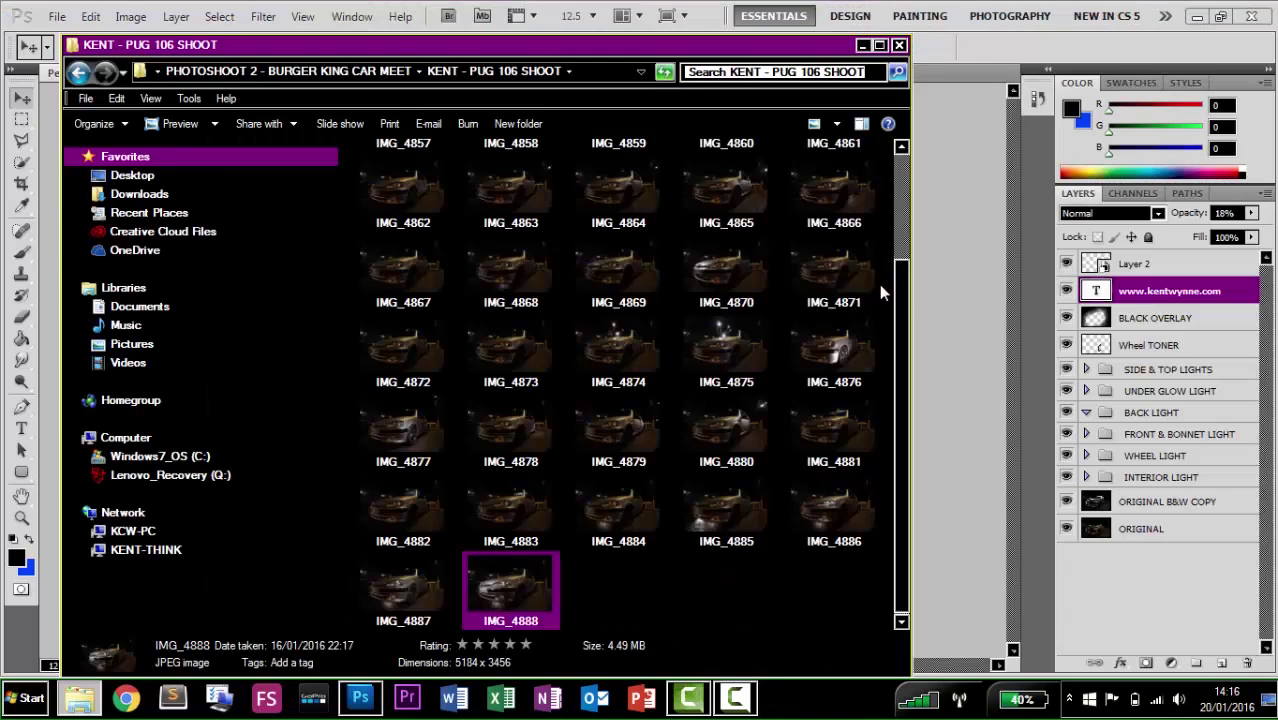
scroll(882, 291, "up", 3)
scroll(897, 320, "down", 3)
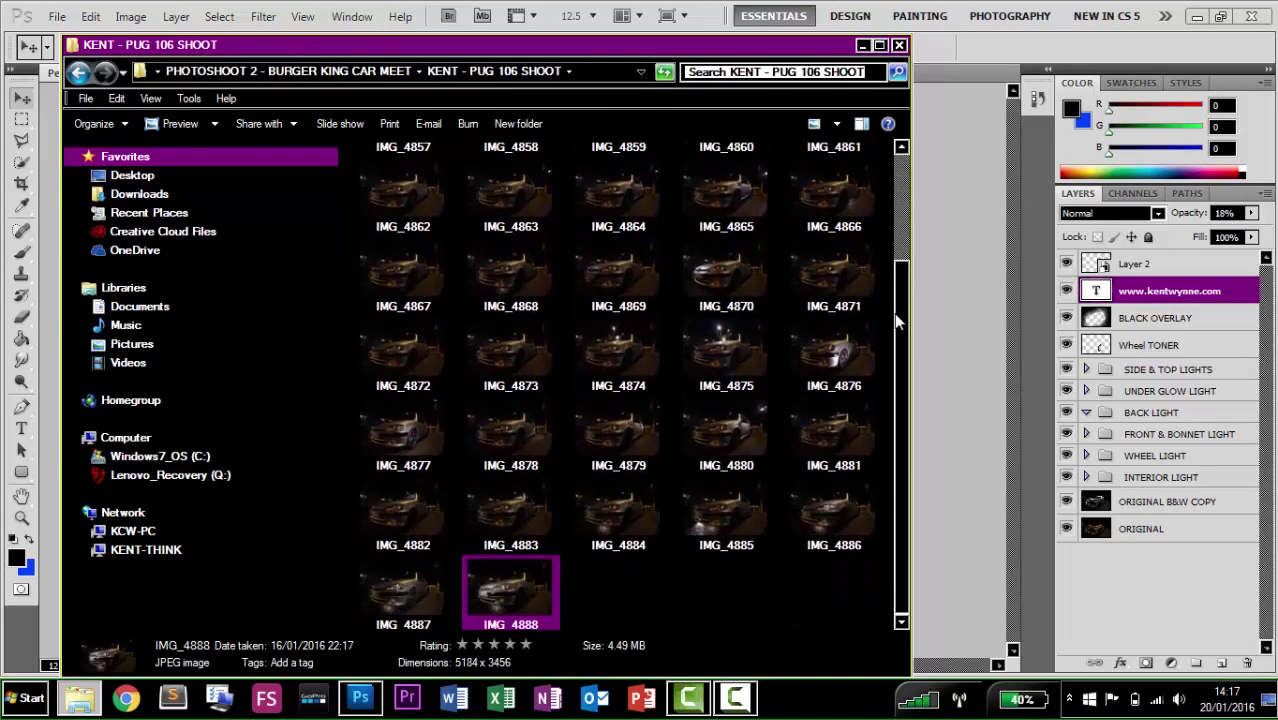
scroll(897, 320, "up", 3)
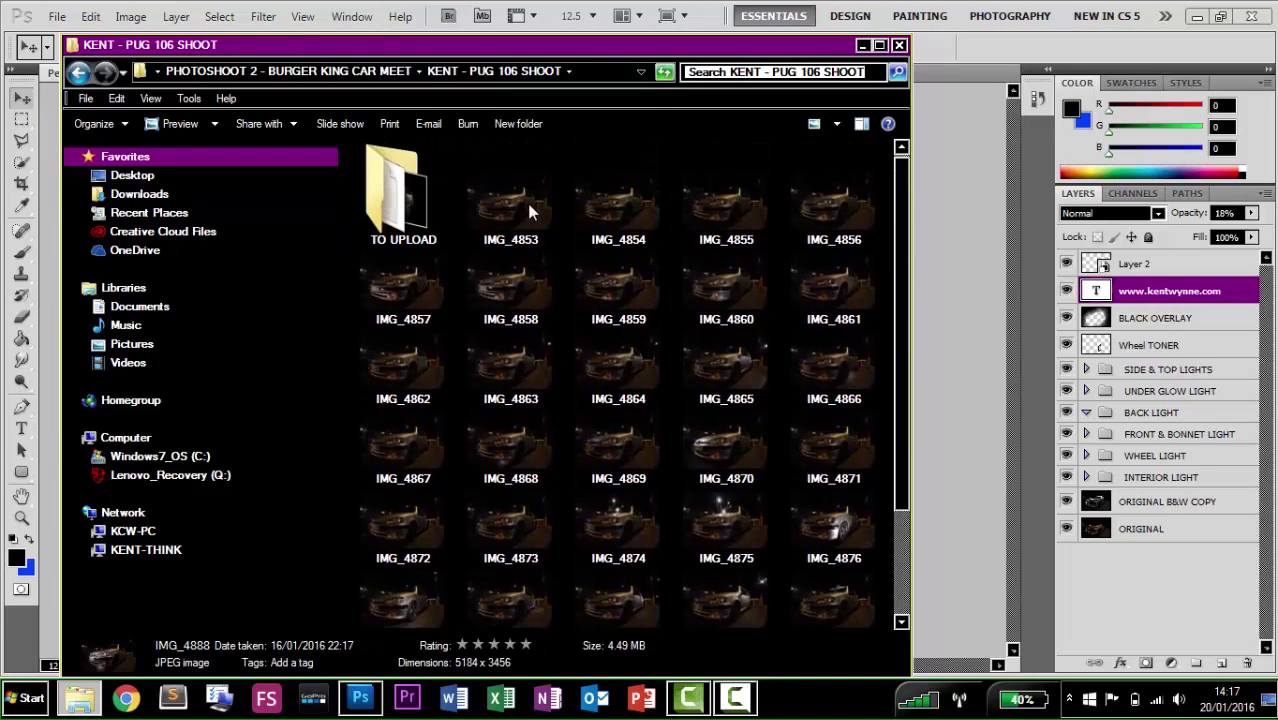
Select all 36 shots from IMG_4853 to IMG_4888, then minimise the Explorer window.
left_click(525, 212)
scroll(841, 388, "down", 3)
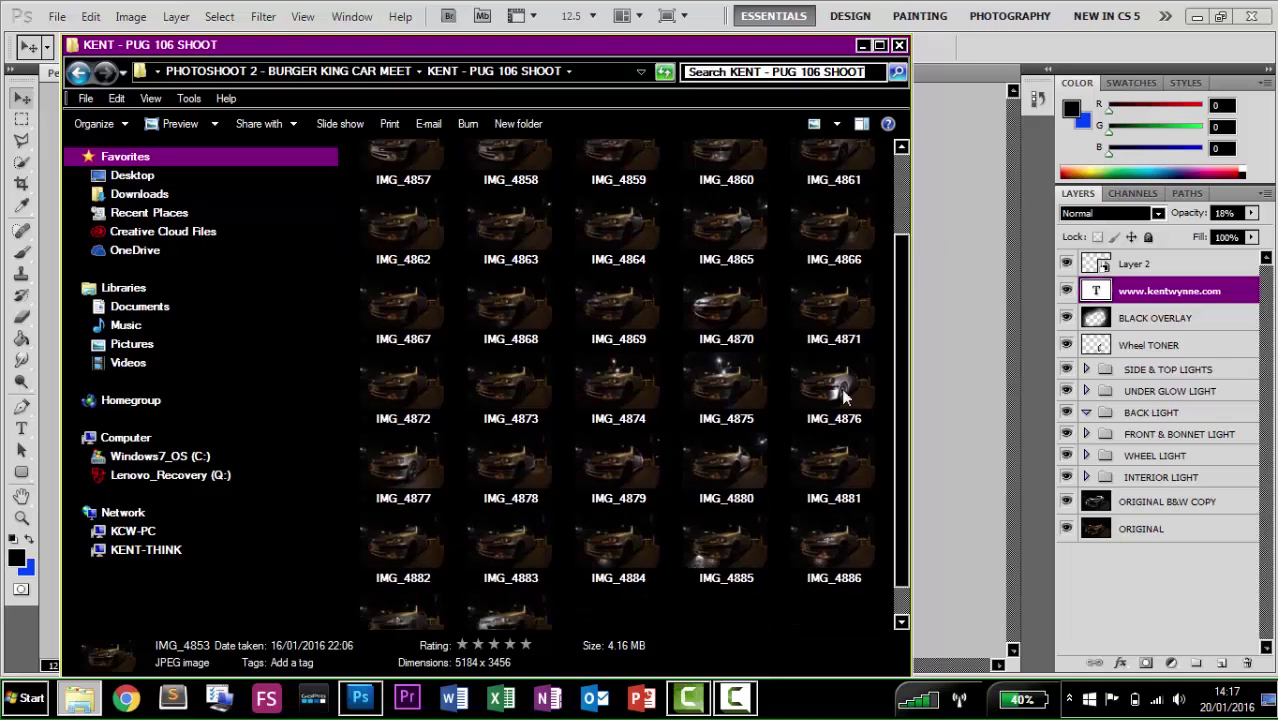
left_click(531, 610, "shift")
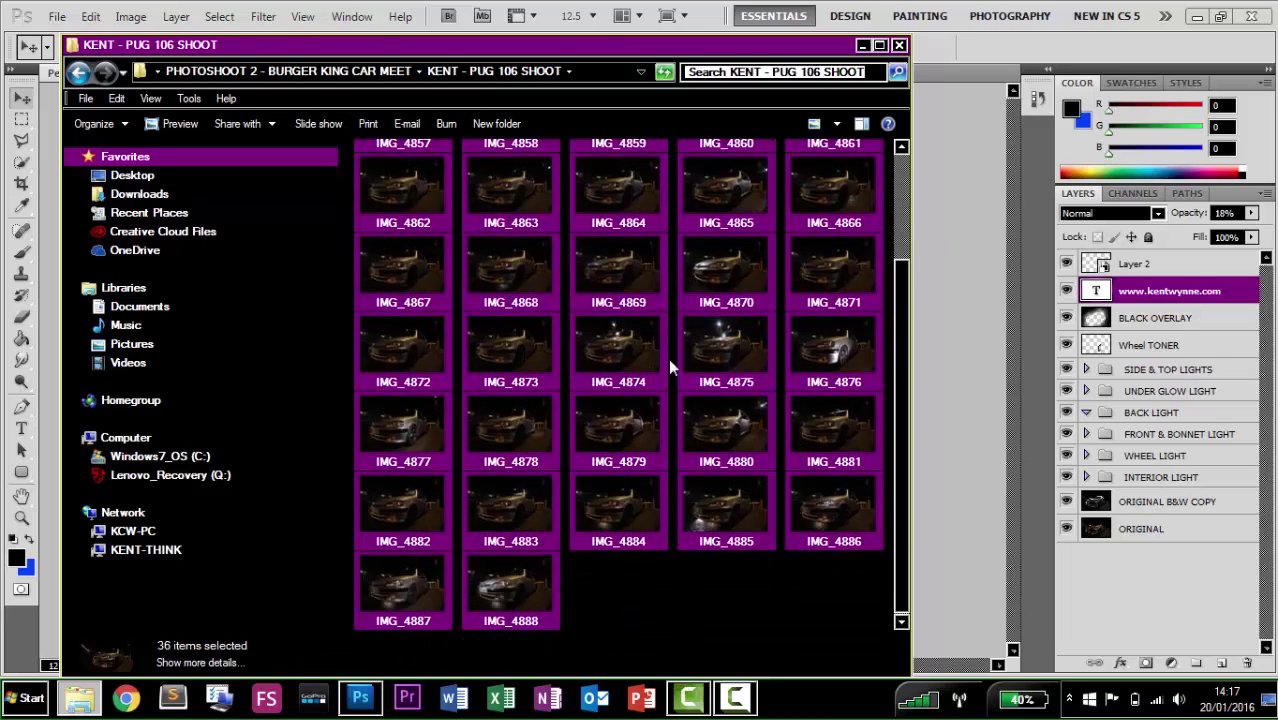
scroll(832, 200, "up", 2)
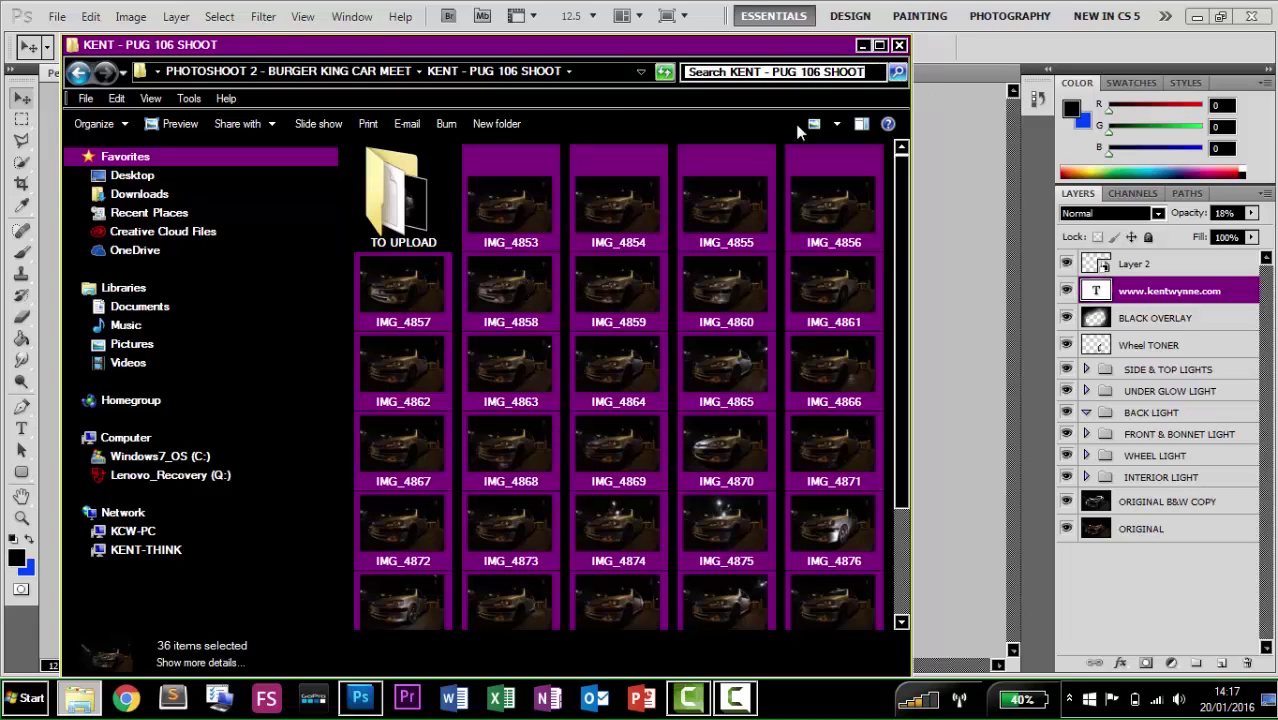
left_click(862, 46)
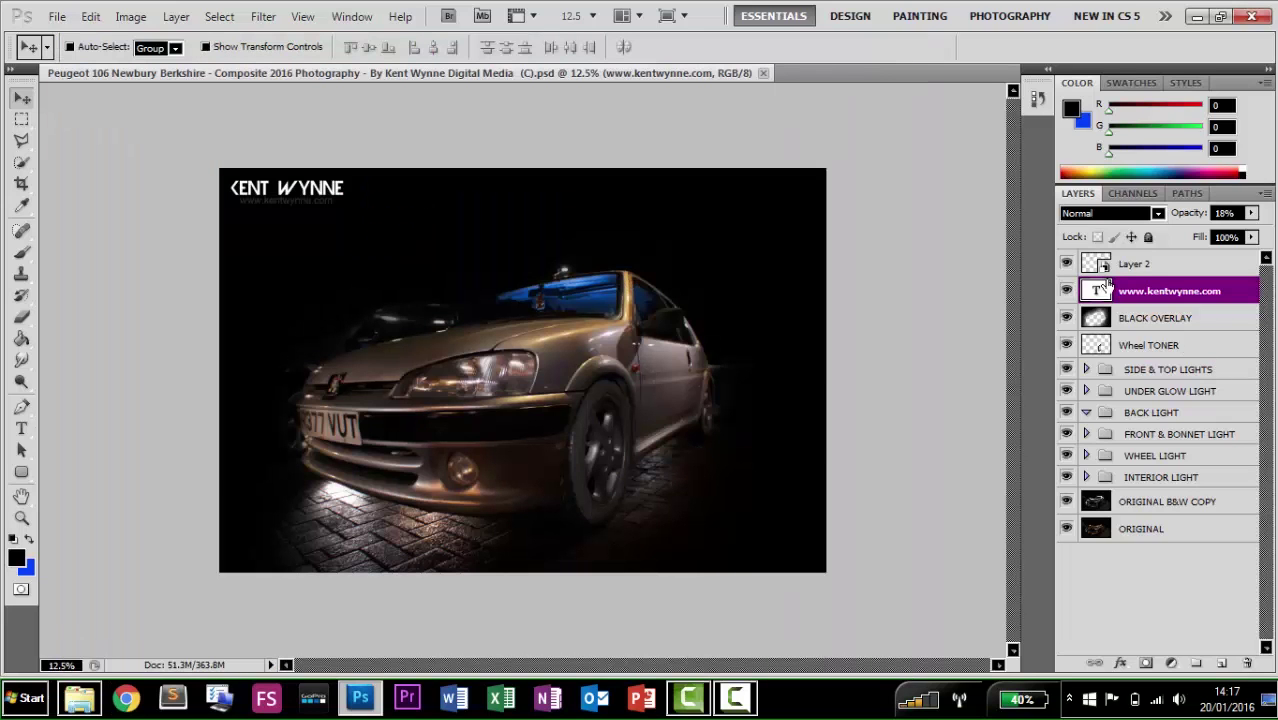
Hide the six light groups, Wheel TONER, BLACK OVERLAY, website text, Layer 2 logo and ORIGINAL B&W COPY.
left_click(1067, 477)
left_click(1067, 455)
left_click(1067, 434)
left_click(1067, 412)
left_click(1067, 391)
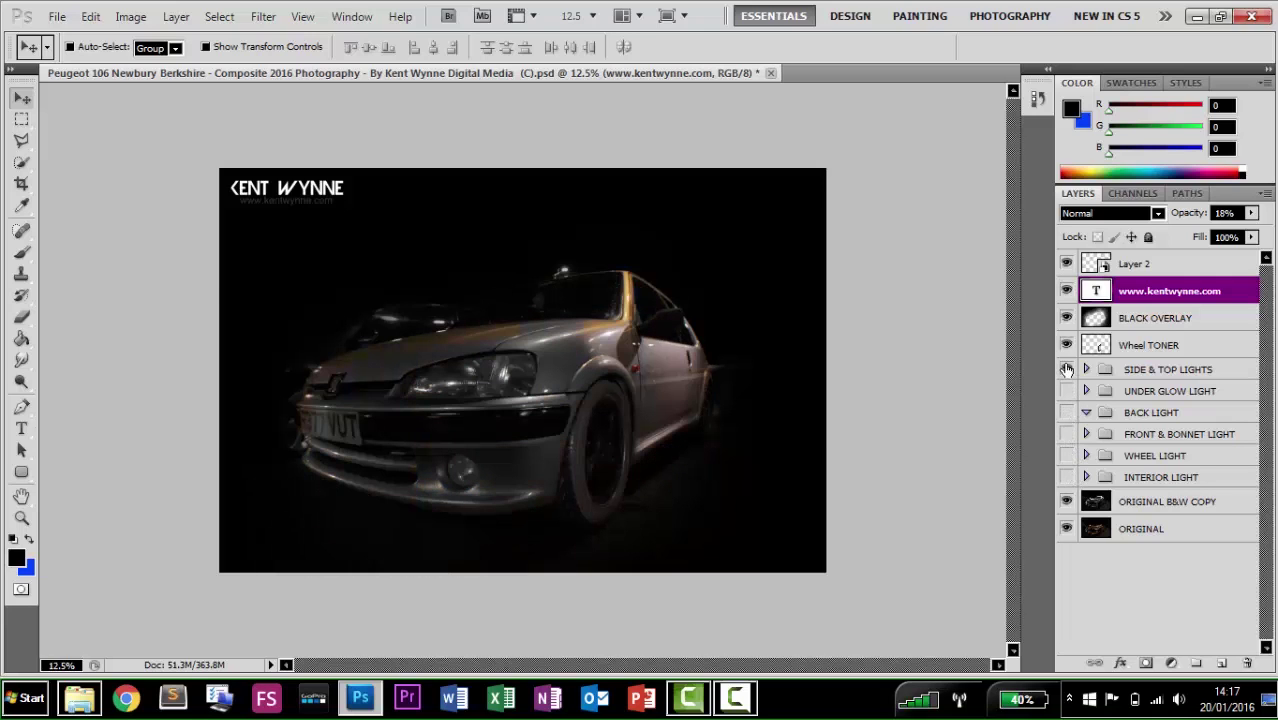
left_click(1067, 369)
left_click(1067, 345)
left_click(1067, 318)
left_click(1067, 291)
left_click(1067, 264)
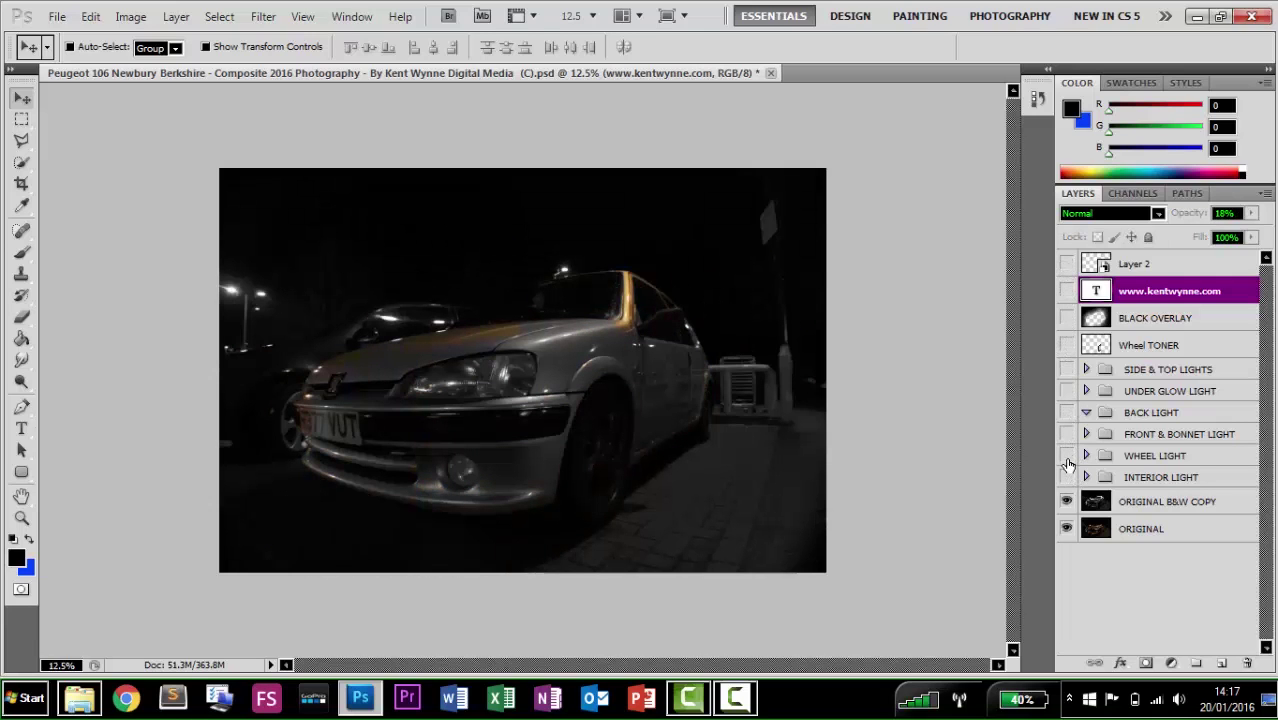
left_click(1067, 501)
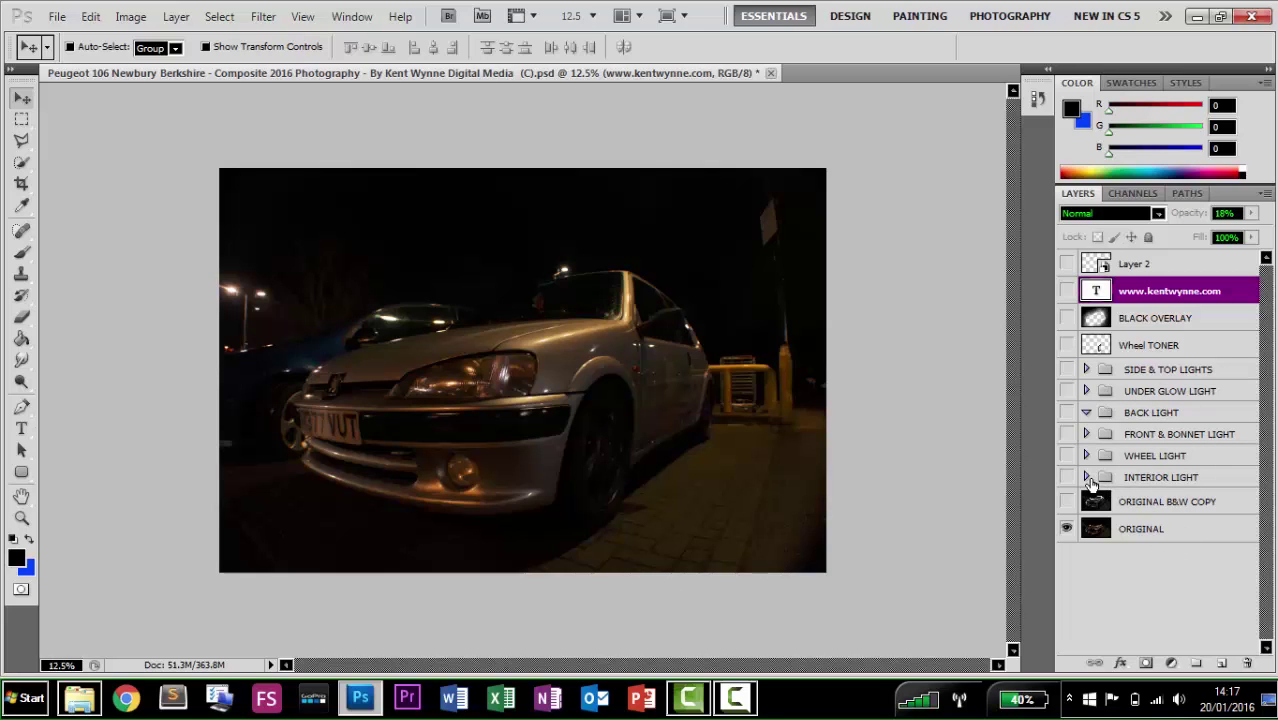
left_click(1087, 478)
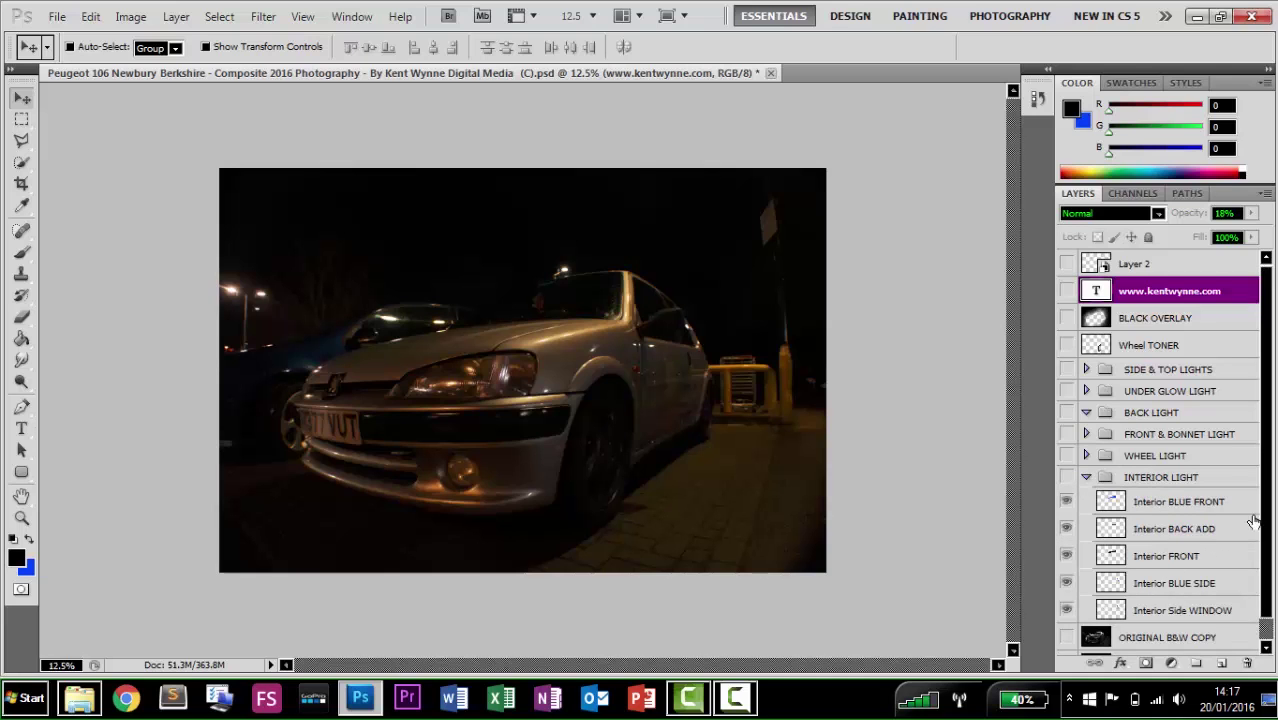
scroll(1266, 492, "down", 1)
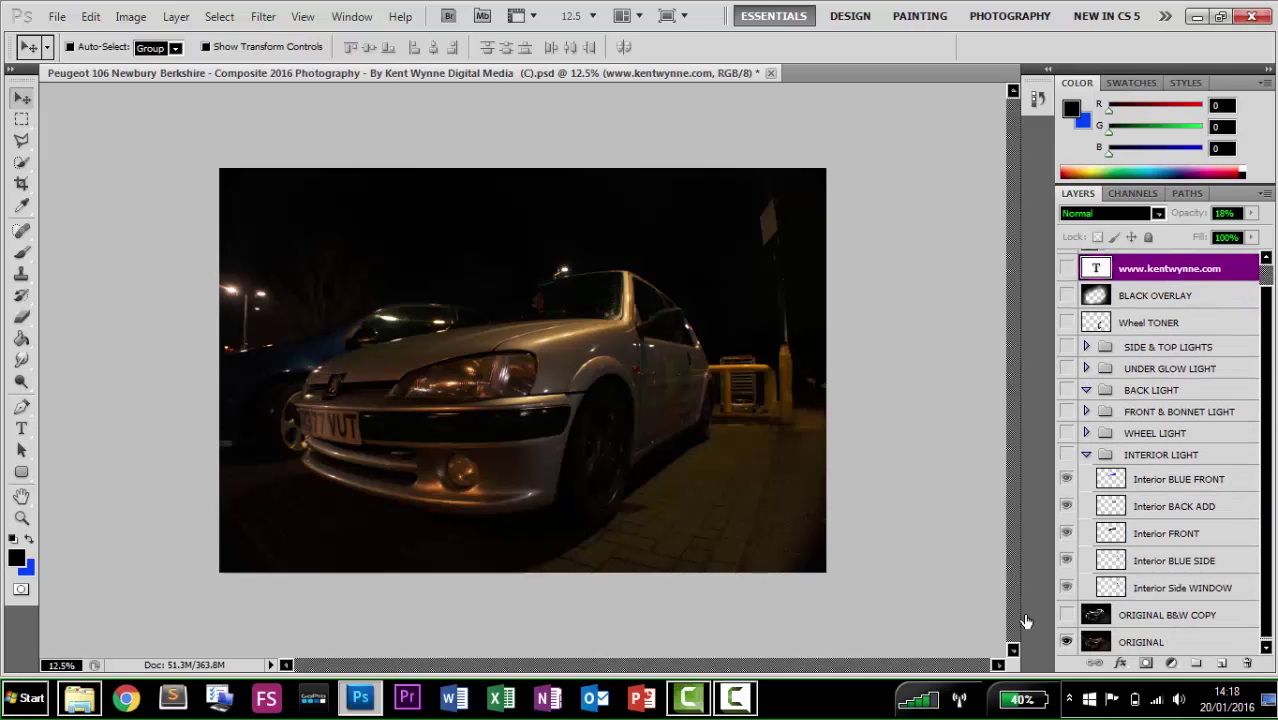
left_click(1175, 484)
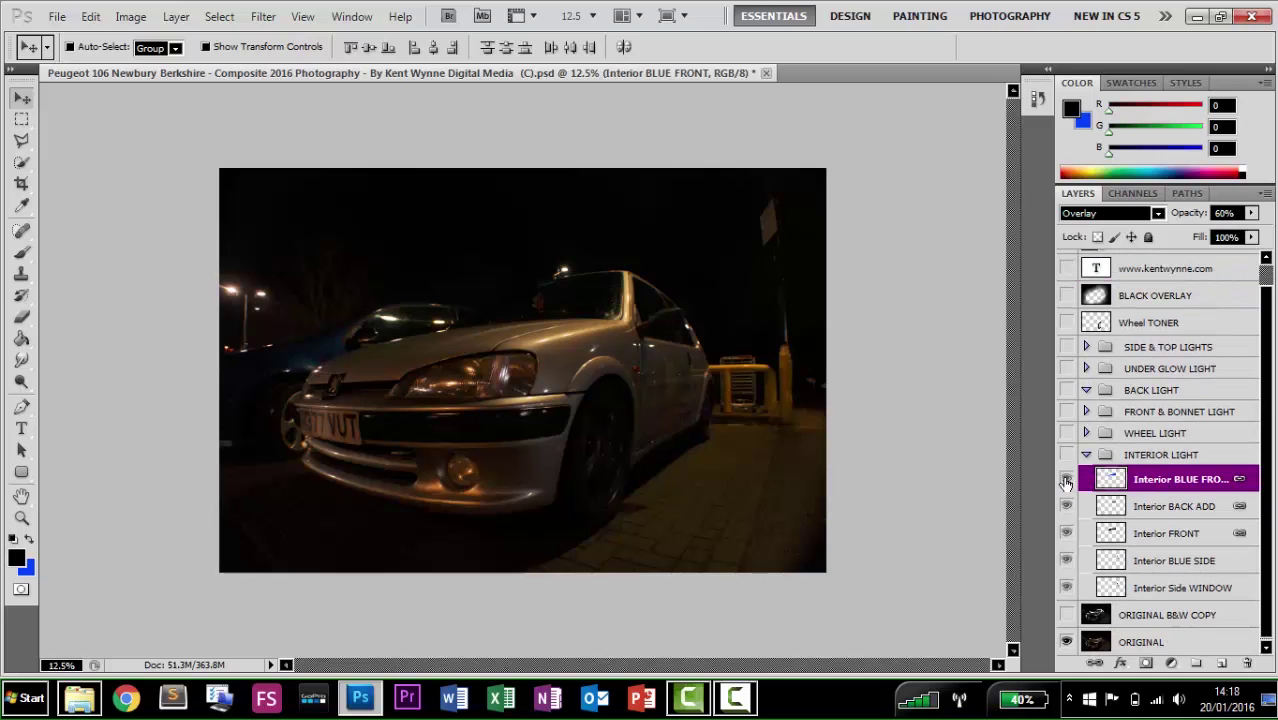
left_click(1066, 480)
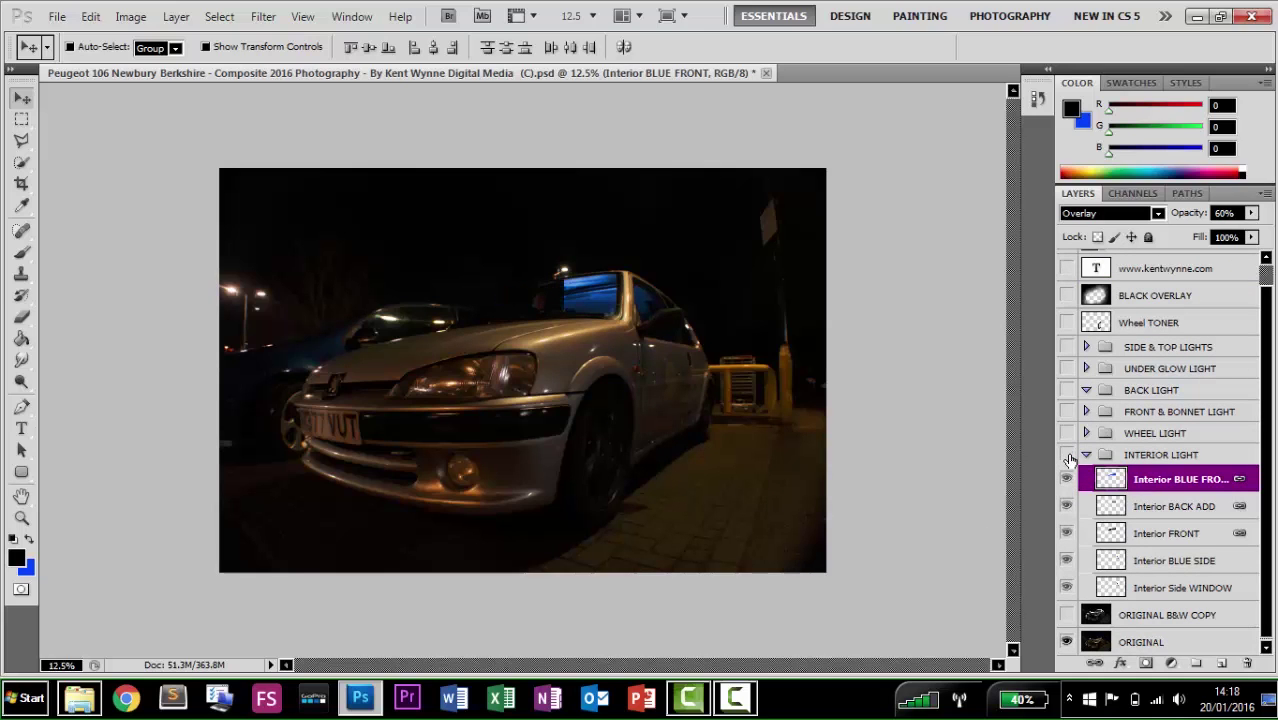
left_click(1067, 456)
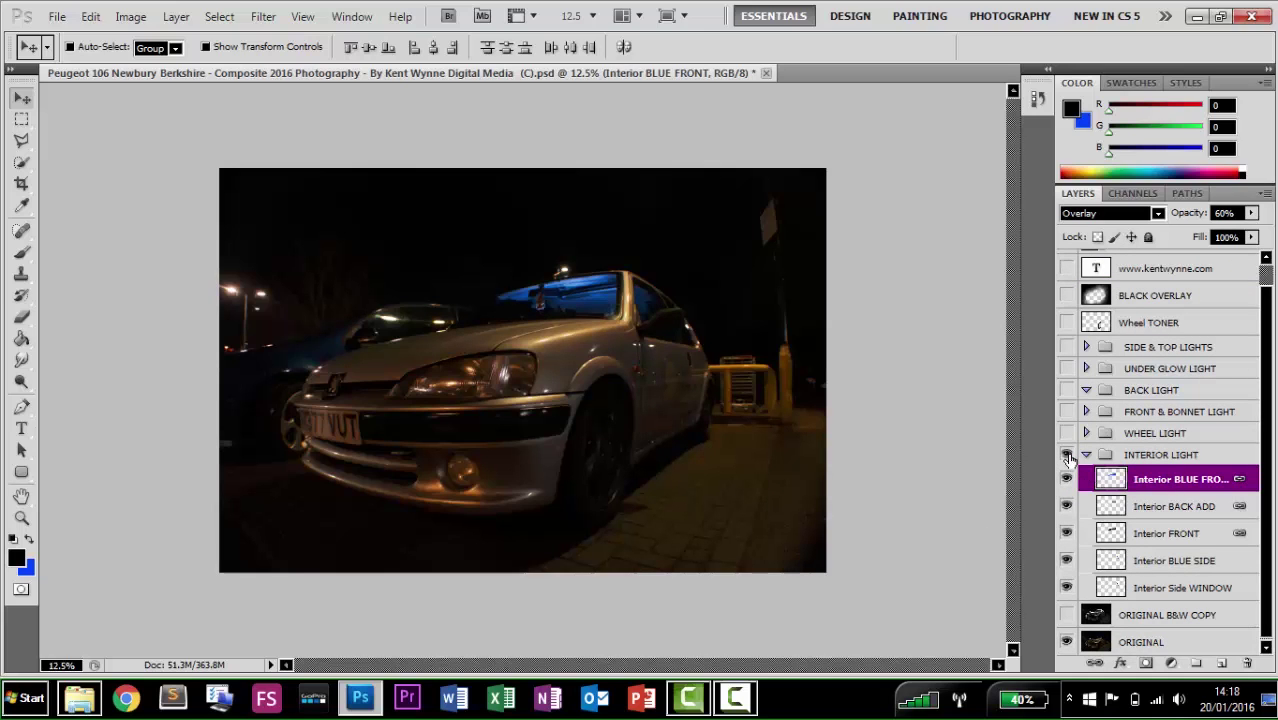
left_click(1067, 456)
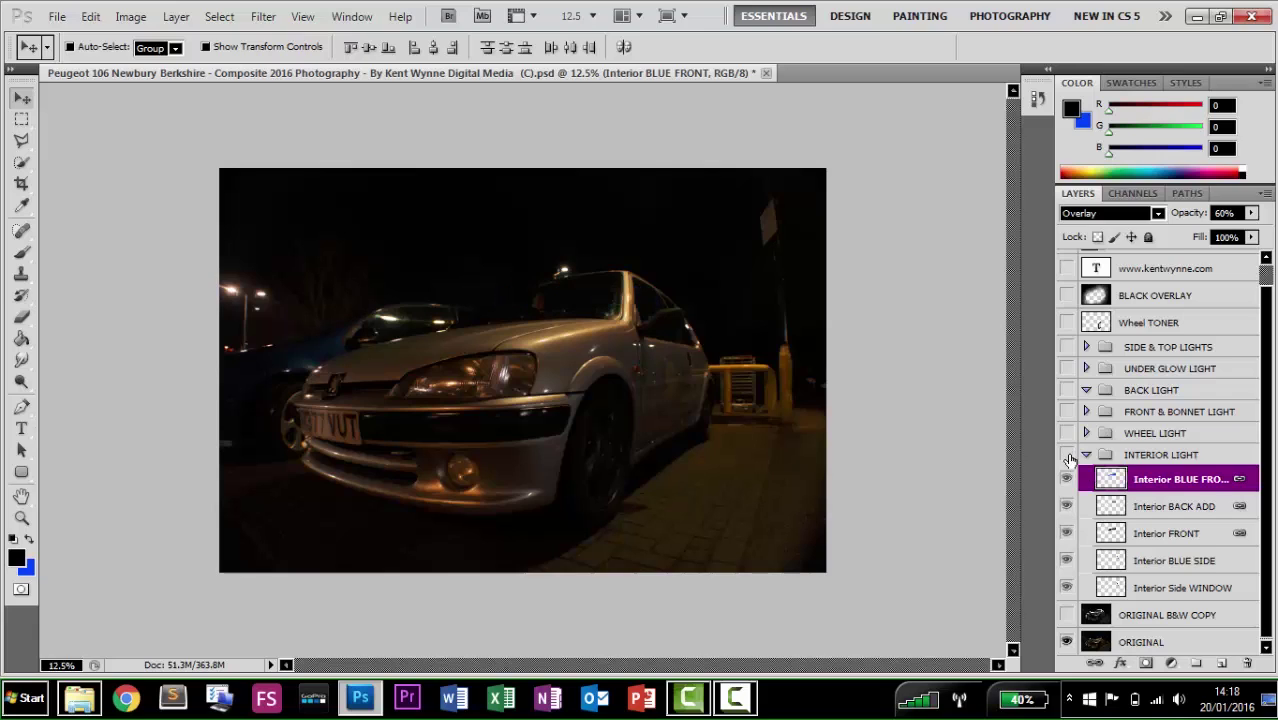
left_click(1067, 456)
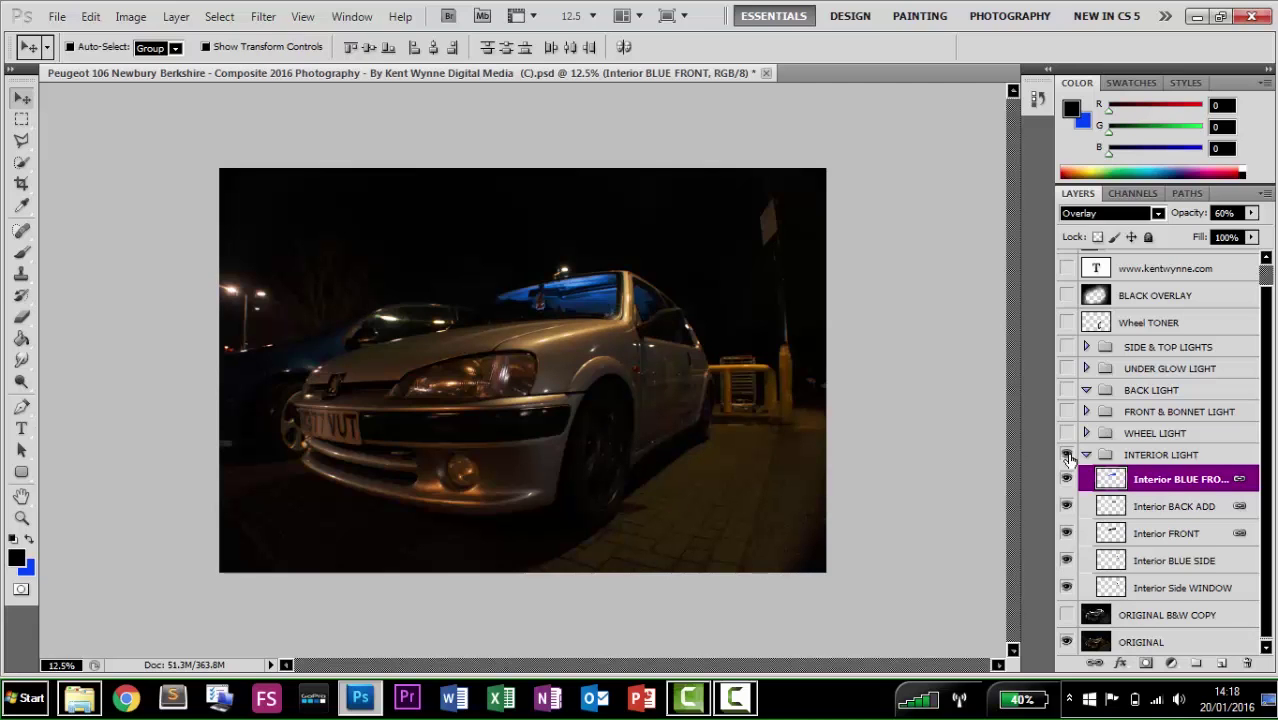
left_click(1067, 456)
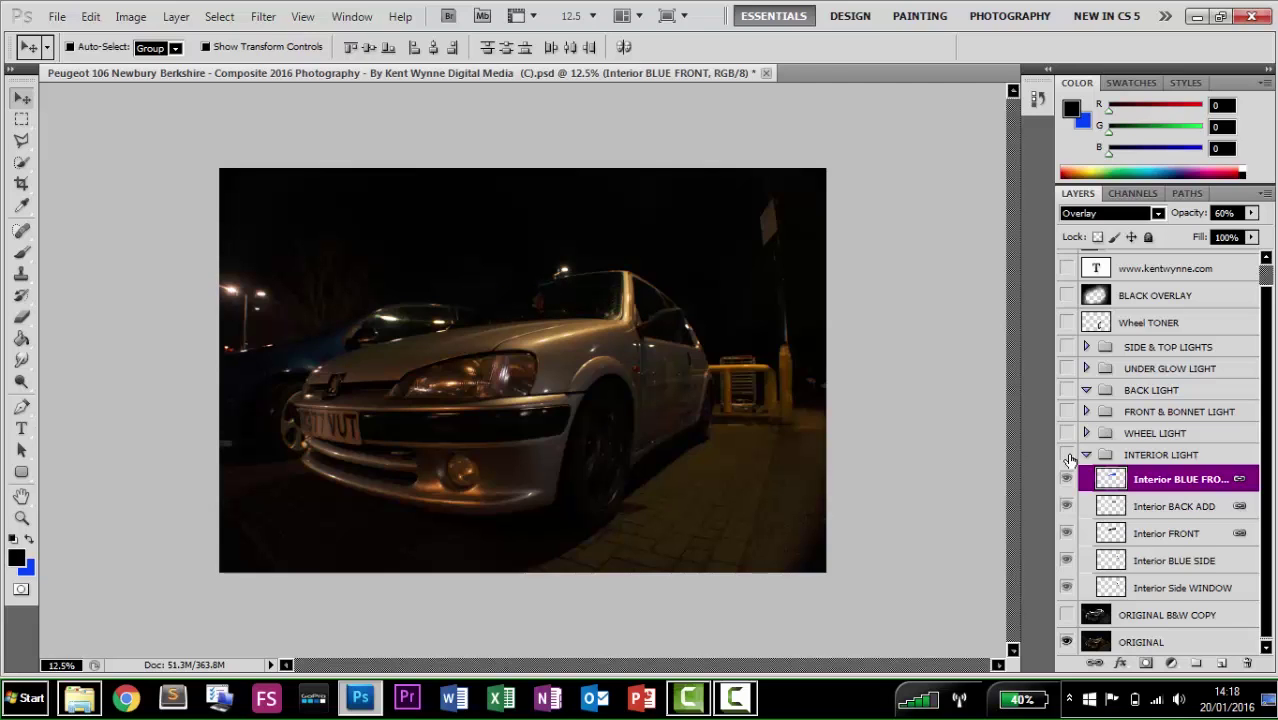
left_click(1067, 456)
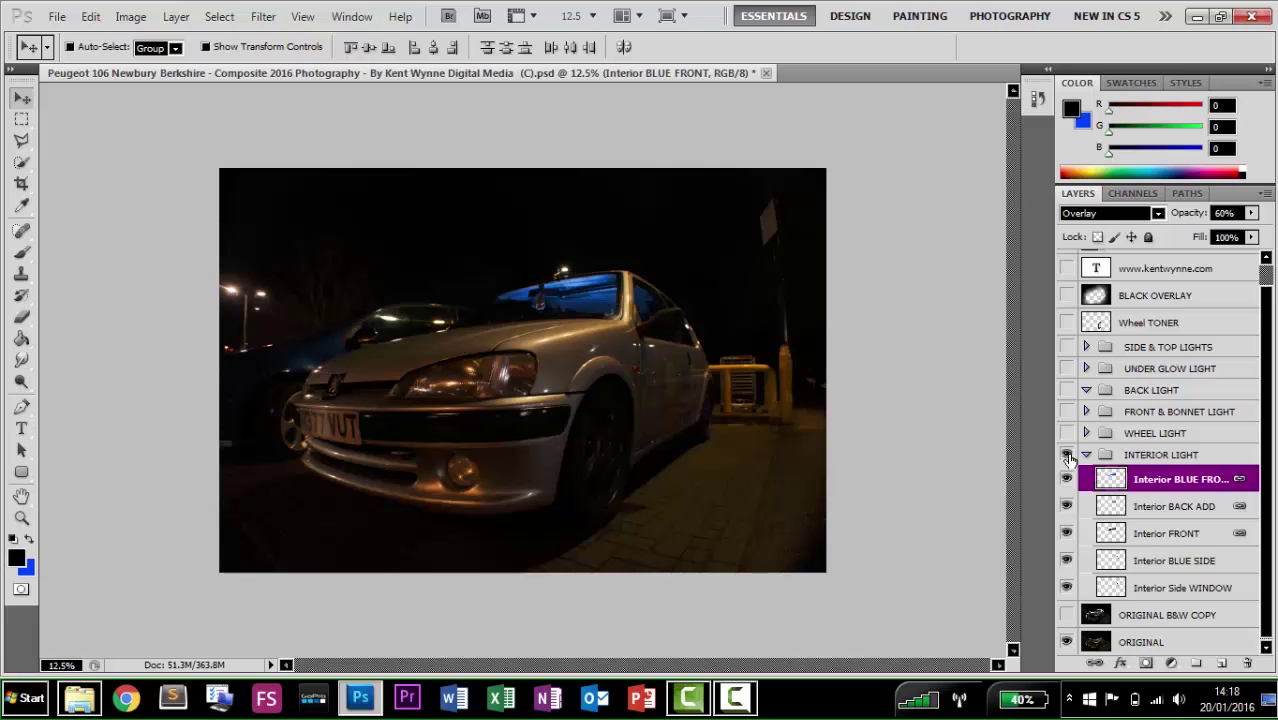
With the Polygonal Lasso, trace a trial outline around the windscreen, then deselect it.
left_click(22, 141)
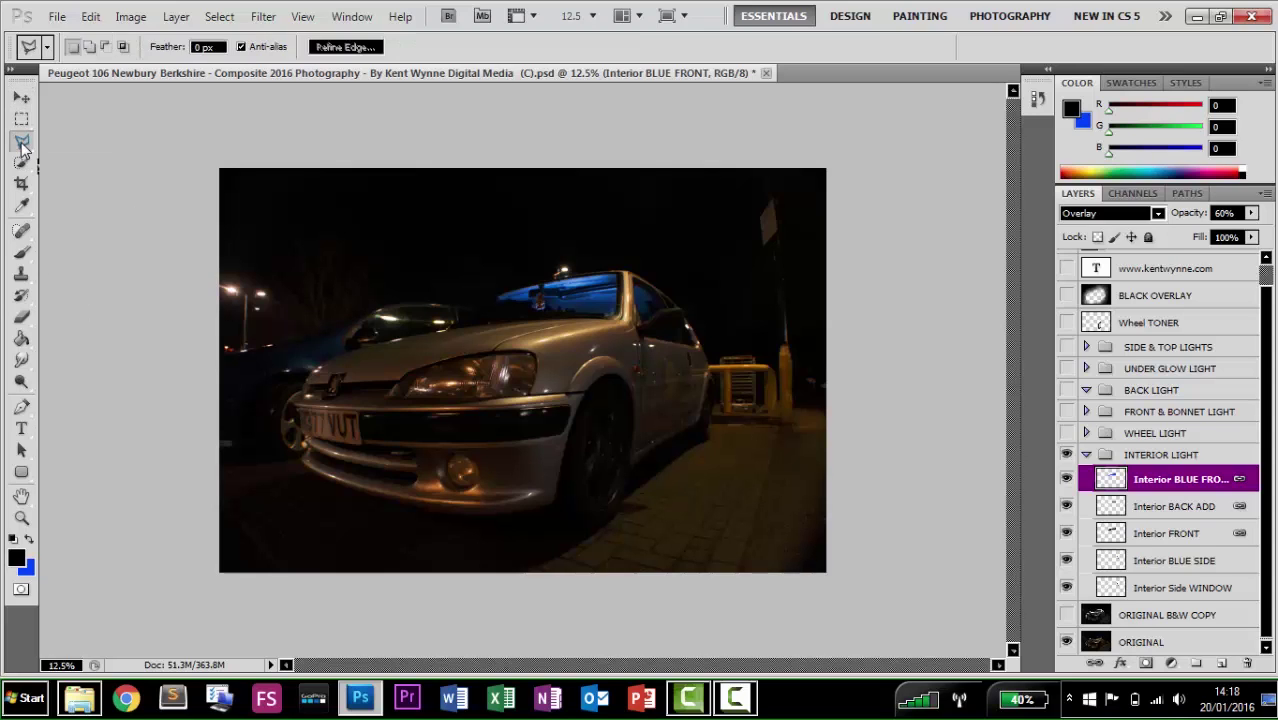
left_click(506, 290)
left_click(424, 331)
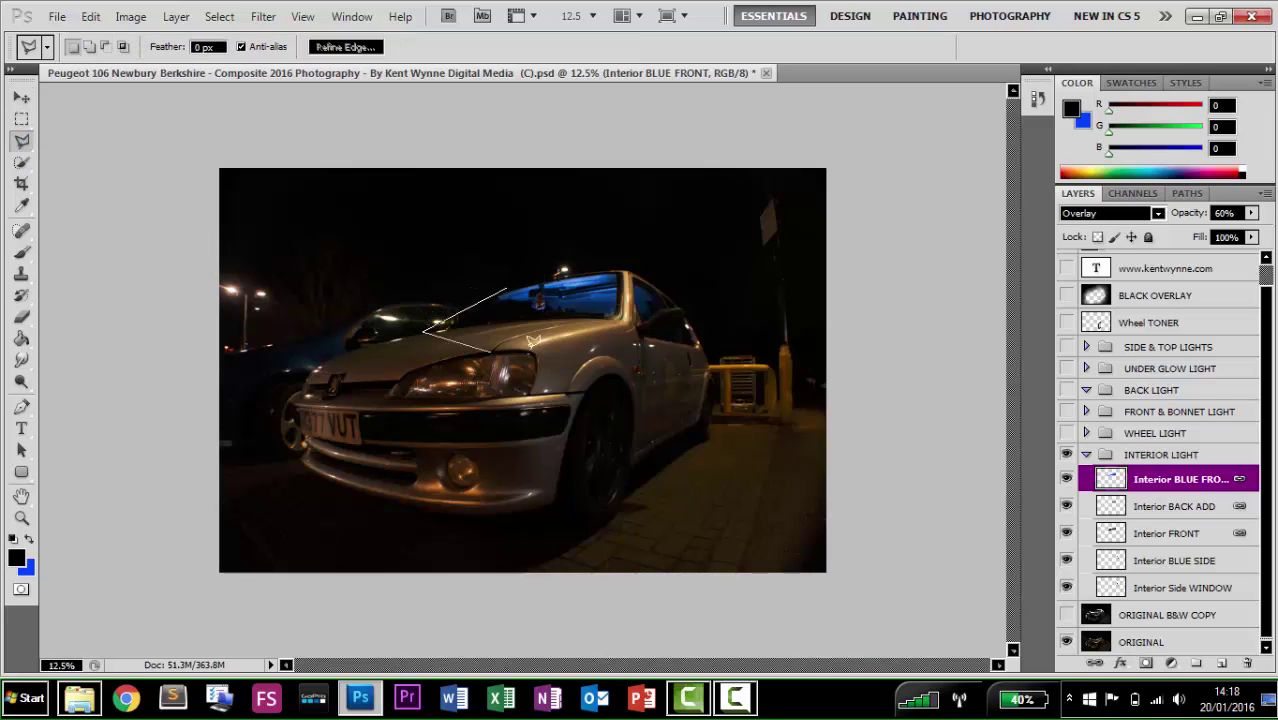
left_click(634, 316)
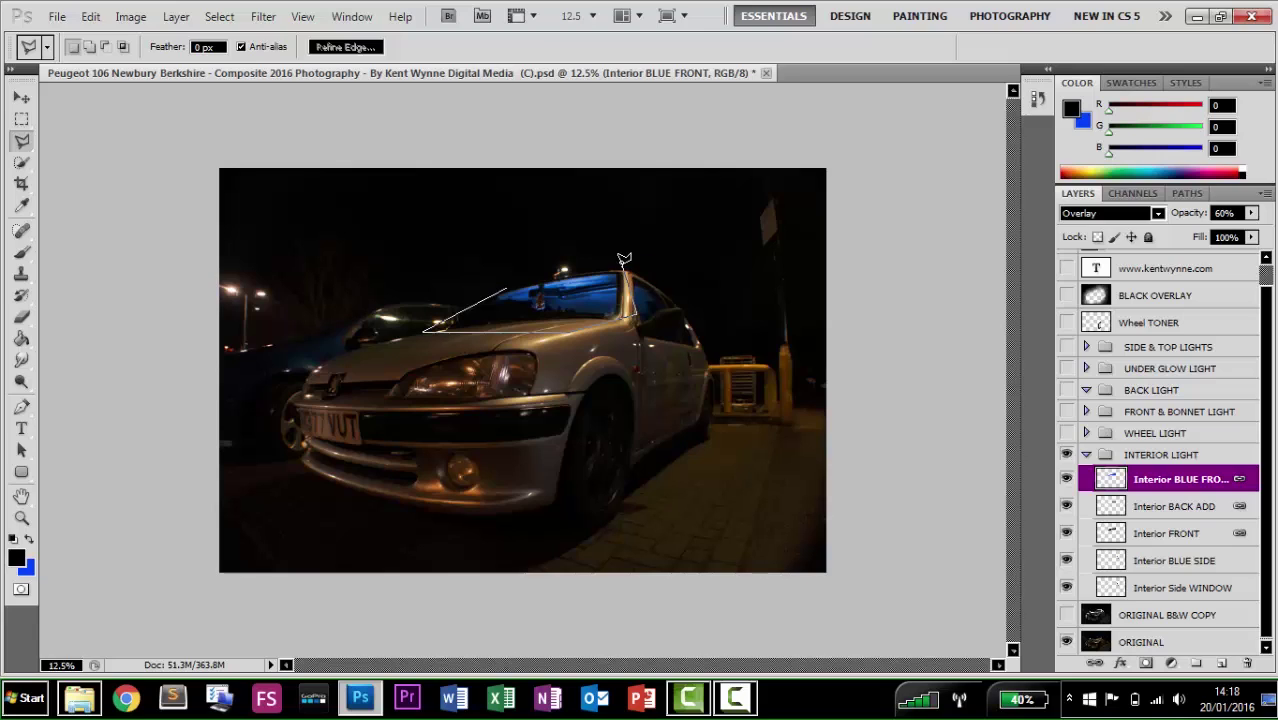
left_click(622, 268)
left_click(506, 290)
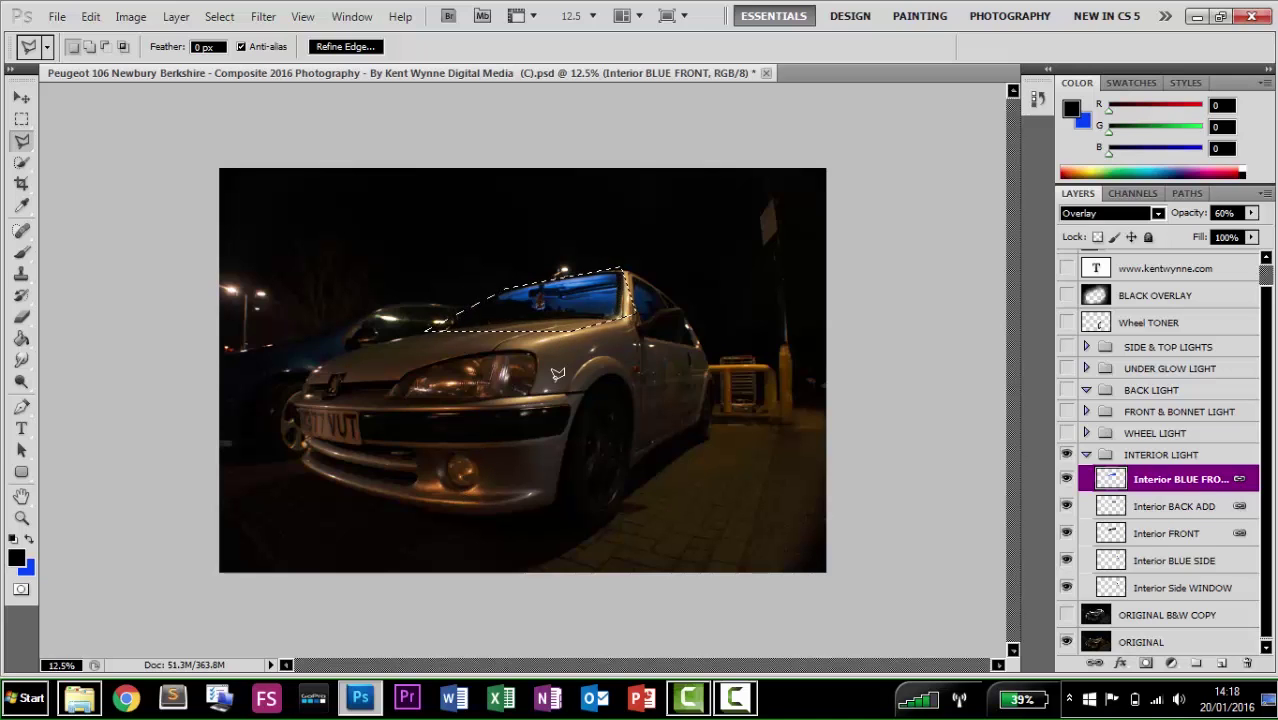
key("ctrl+d")
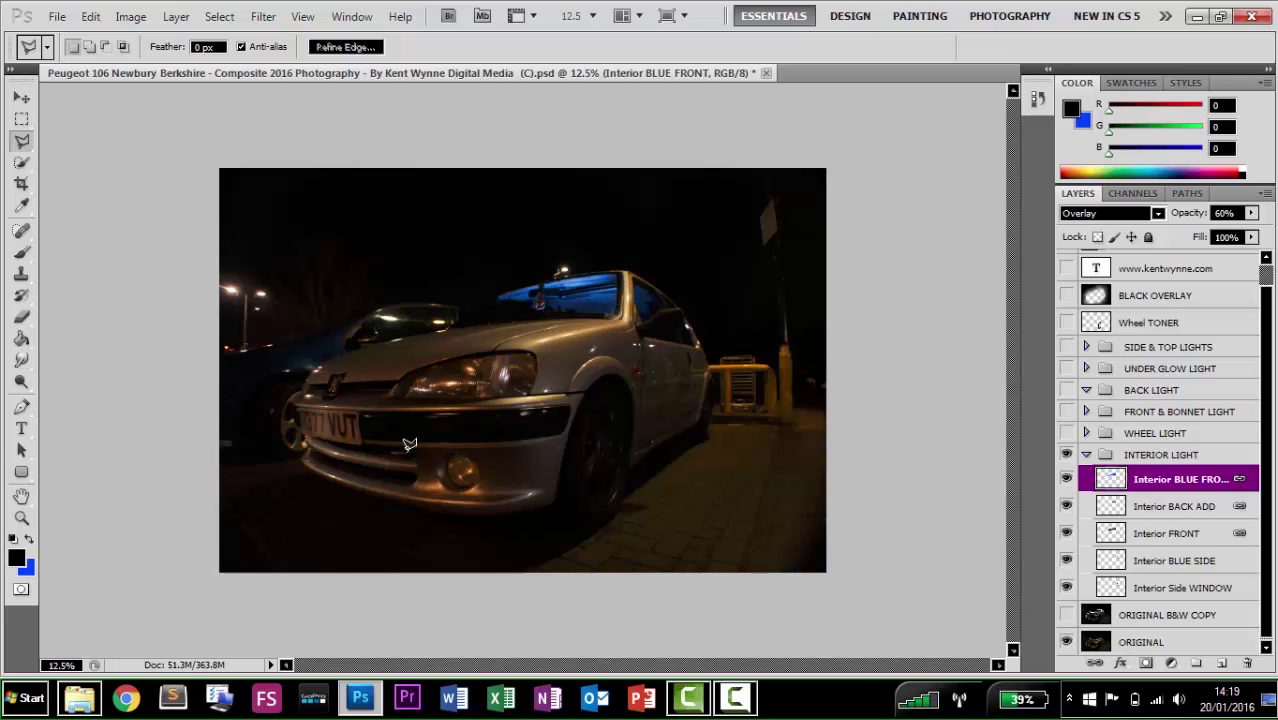
Trace a trial outline around the front bumper, then deselect it.
left_click(347, 376)
left_click(247, 405)
left_click(300, 512)
left_click(480, 487)
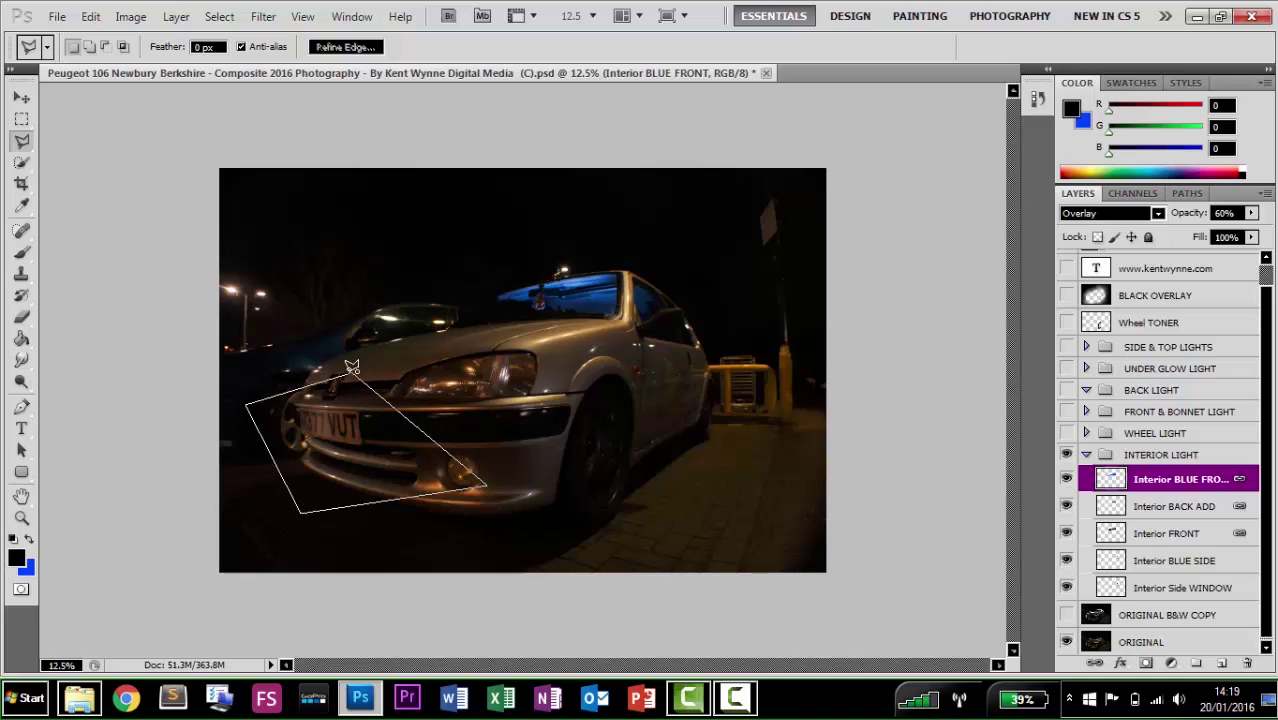
left_click(347, 377)
key("ctrl+d")
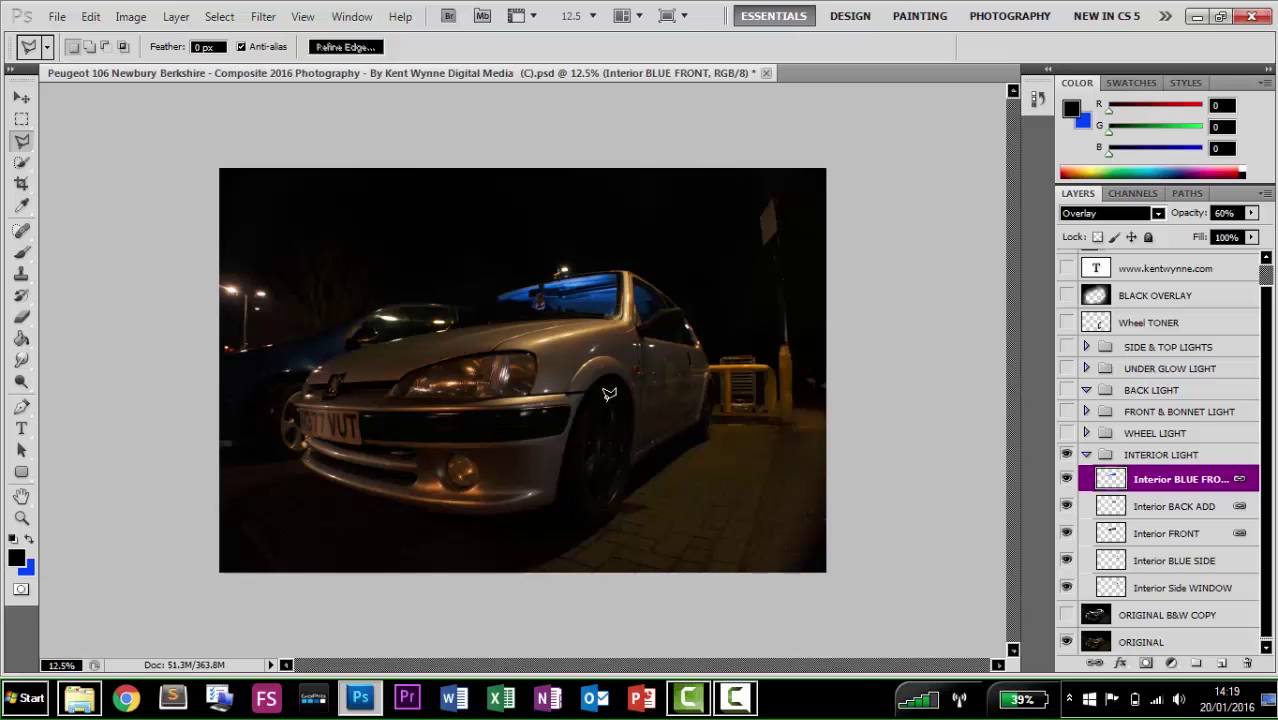
Trace a trial outline around the rear wheel, then deselect it.
left_click(604, 402)
left_click(558, 445)
left_click(567, 514)
left_click(589, 534)
left_click(653, 509)
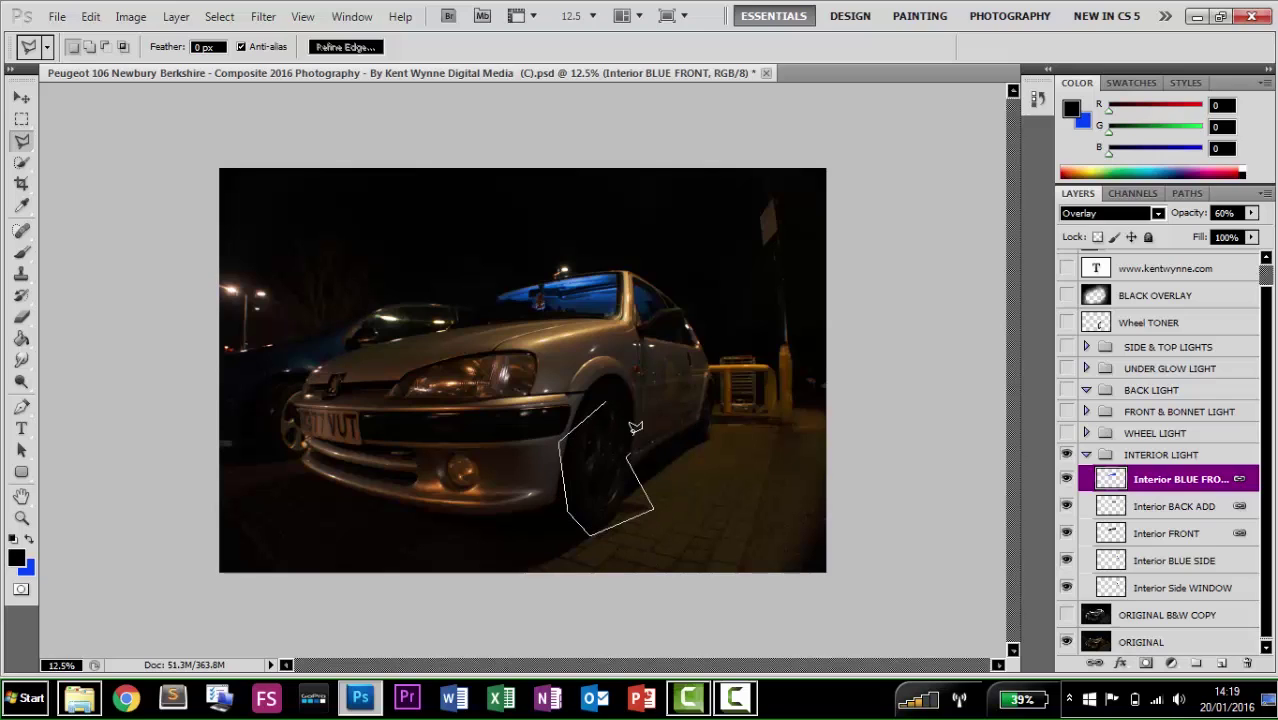
left_click(605, 402)
key("ctrl+d")
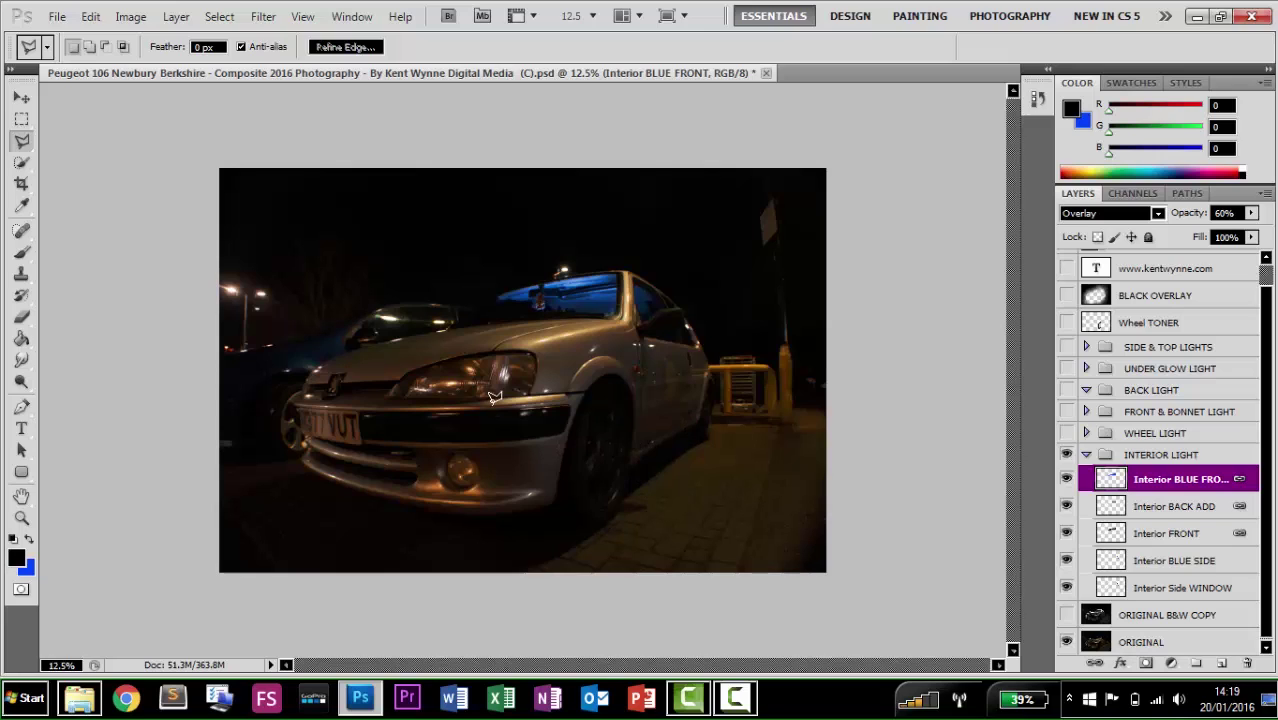
Switch to the Move tool, collapse INTERIOR LIGHT and show ORIGINAL B&W COPY for a monochrome view.
left_click(21, 97)
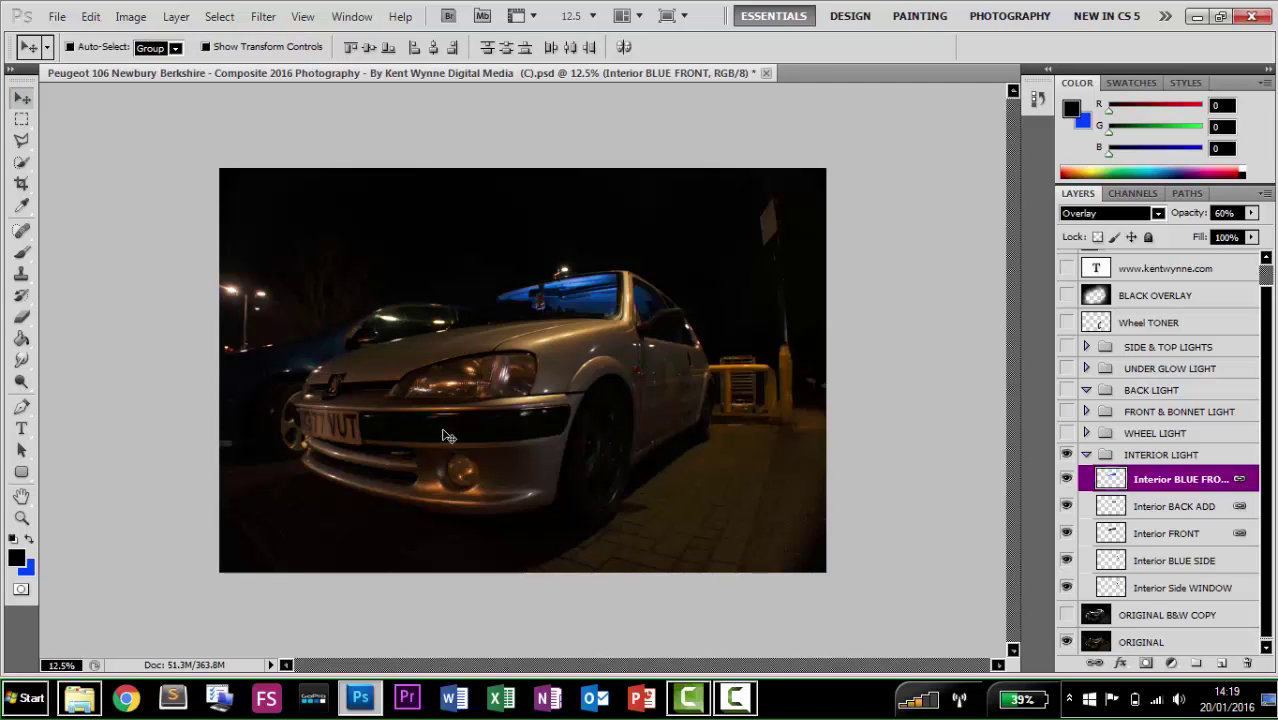
left_click(1087, 456)
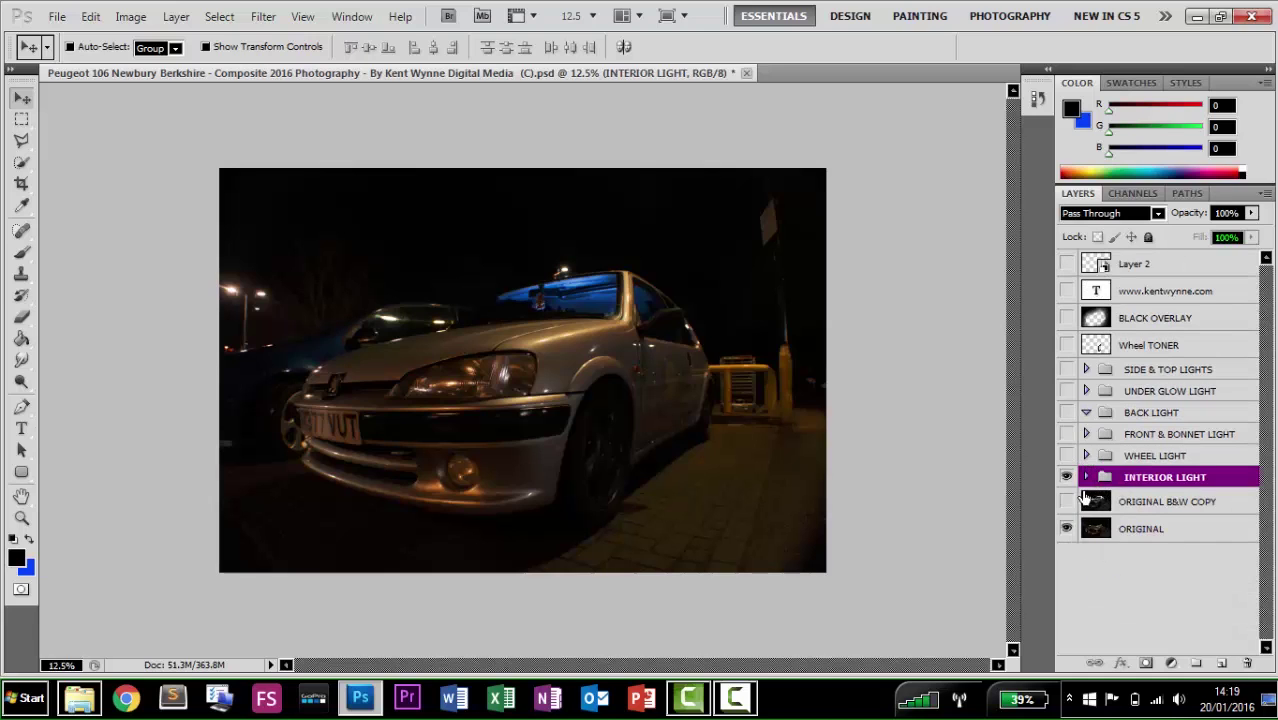
left_click(1067, 501)
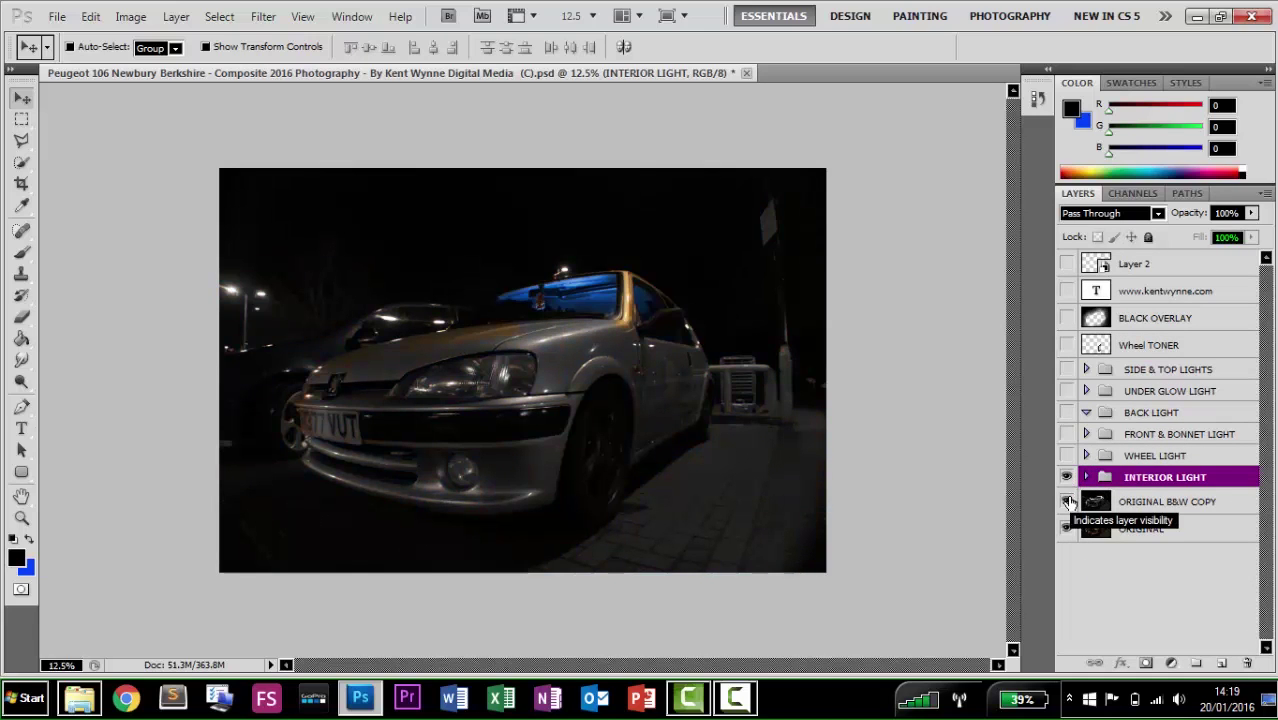
Hide ORIGINAL B&W COPY and turn on WHEEL LIGHT and FRONT & BONNET LIGHT, comparing the wheel lighting.
left_click(1067, 501)
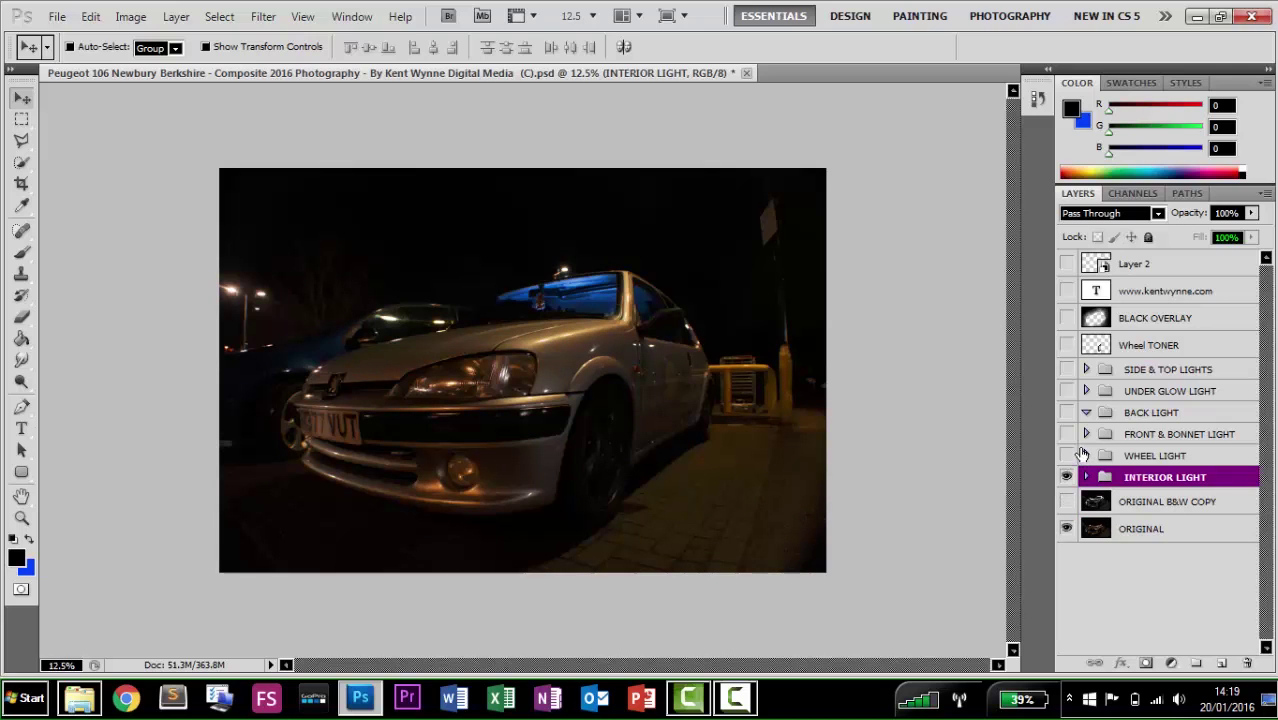
left_click(1067, 456)
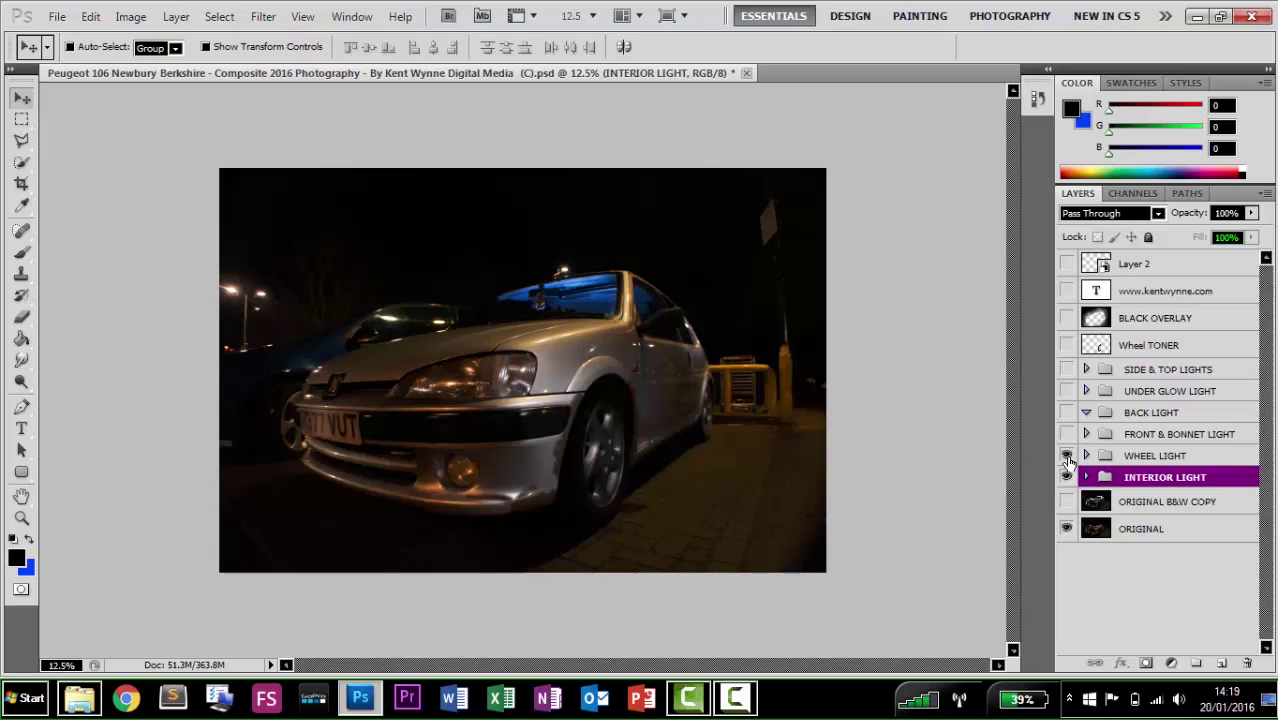
left_click(1067, 456)
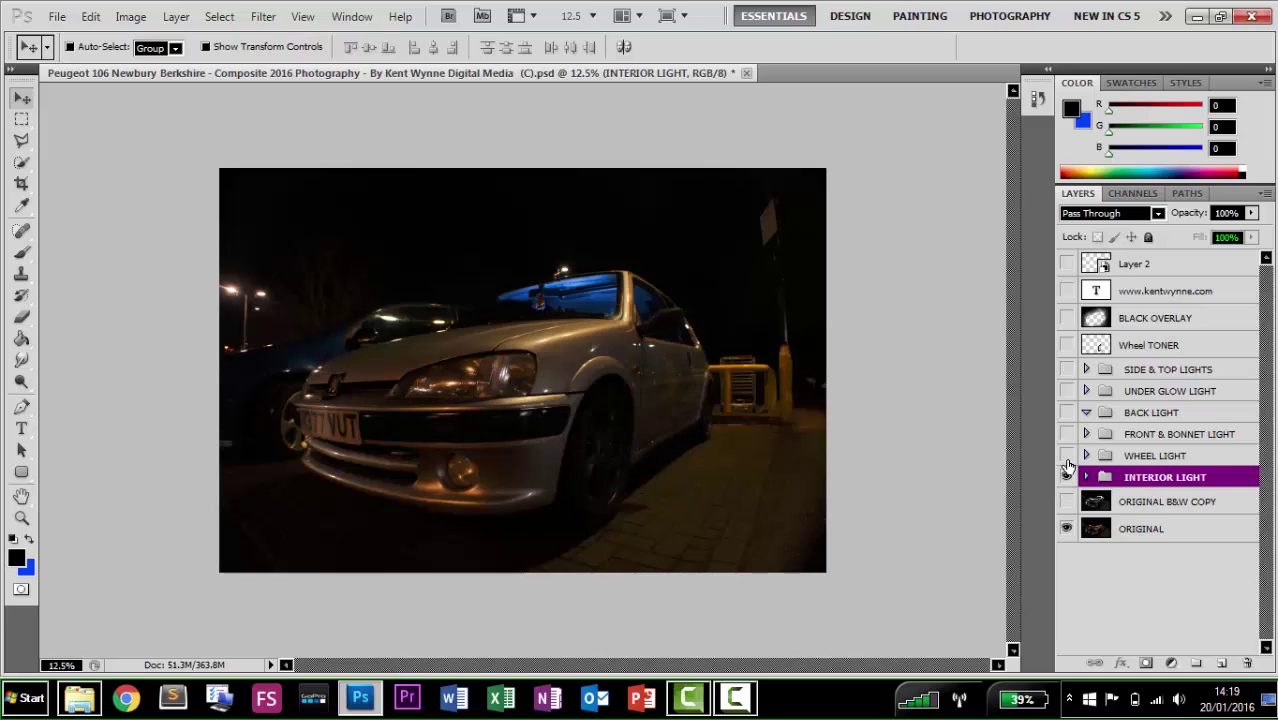
left_click(1067, 456)
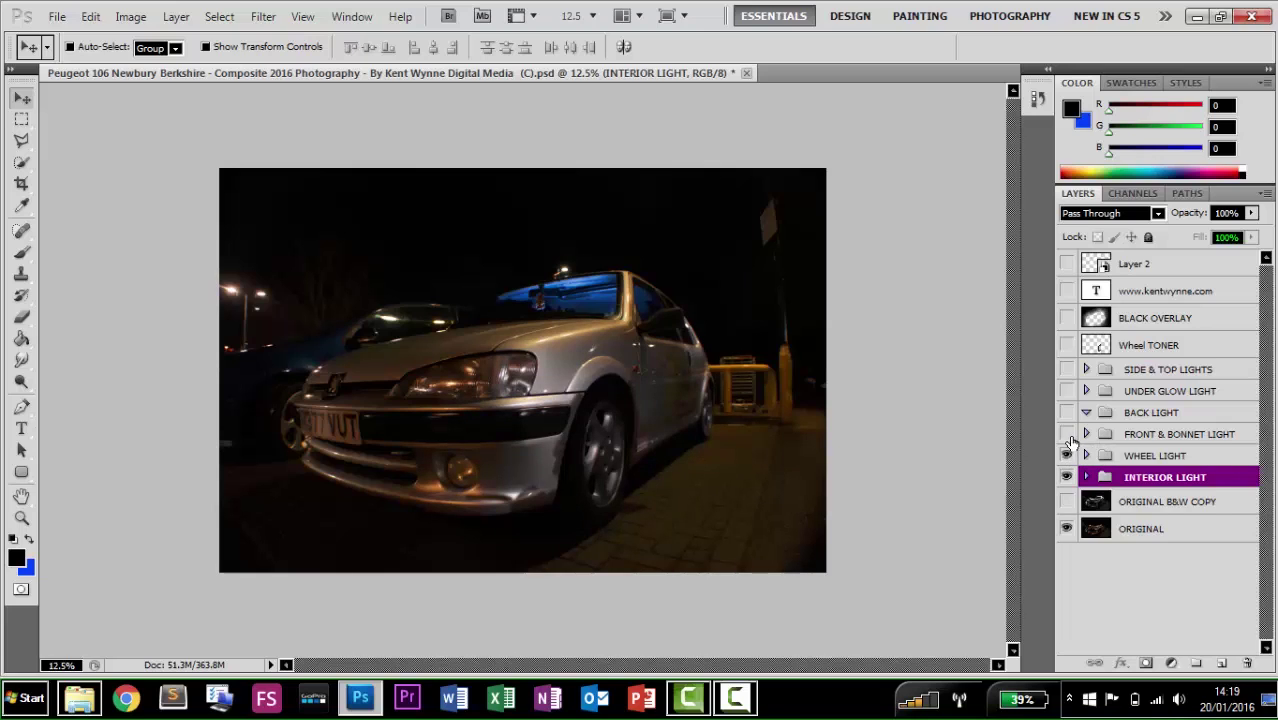
left_click(1066, 435)
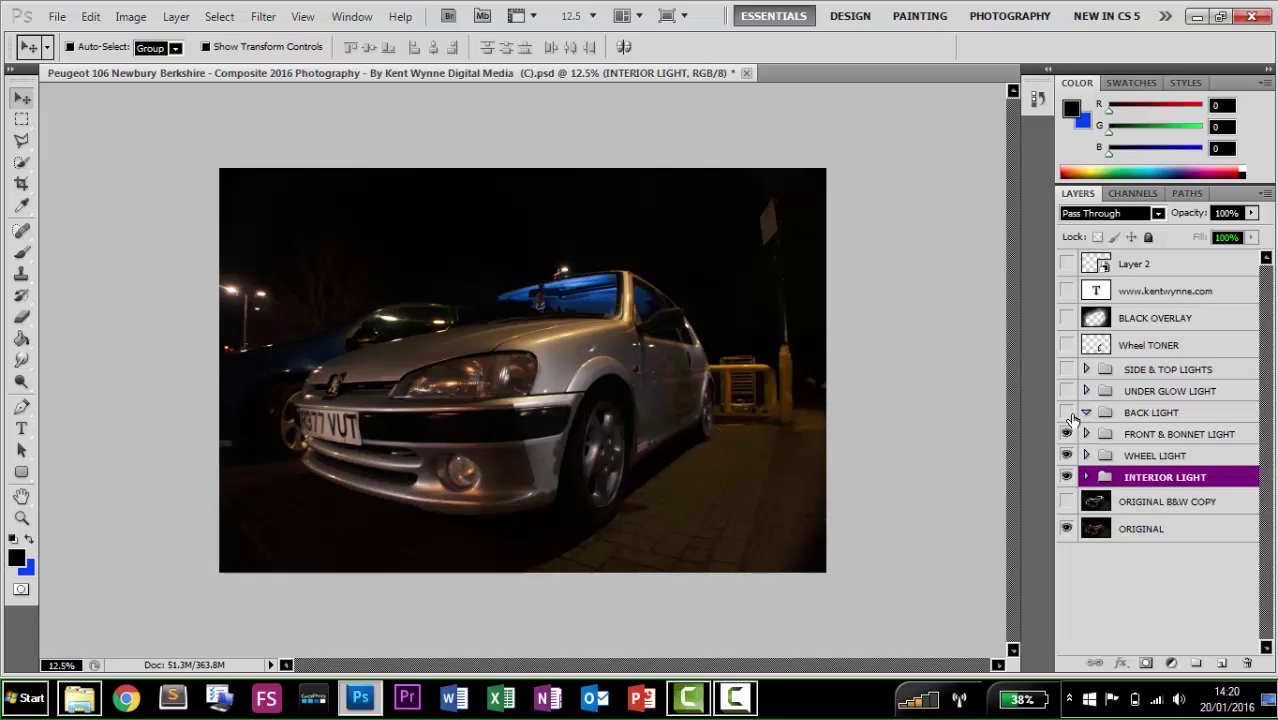
Turn on BACK LIGHT and UNDER GLOW LIGHT, toggling the under-car glow to compare.
left_click(1066, 412)
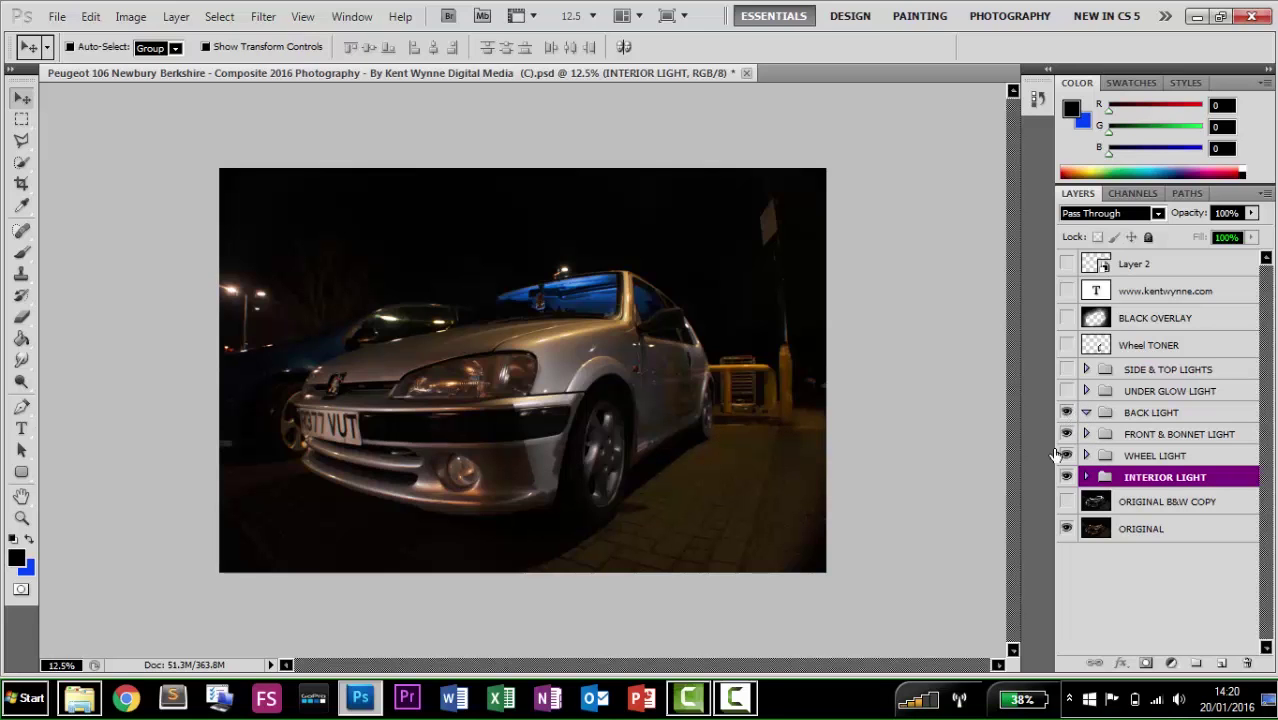
left_click(1066, 391)
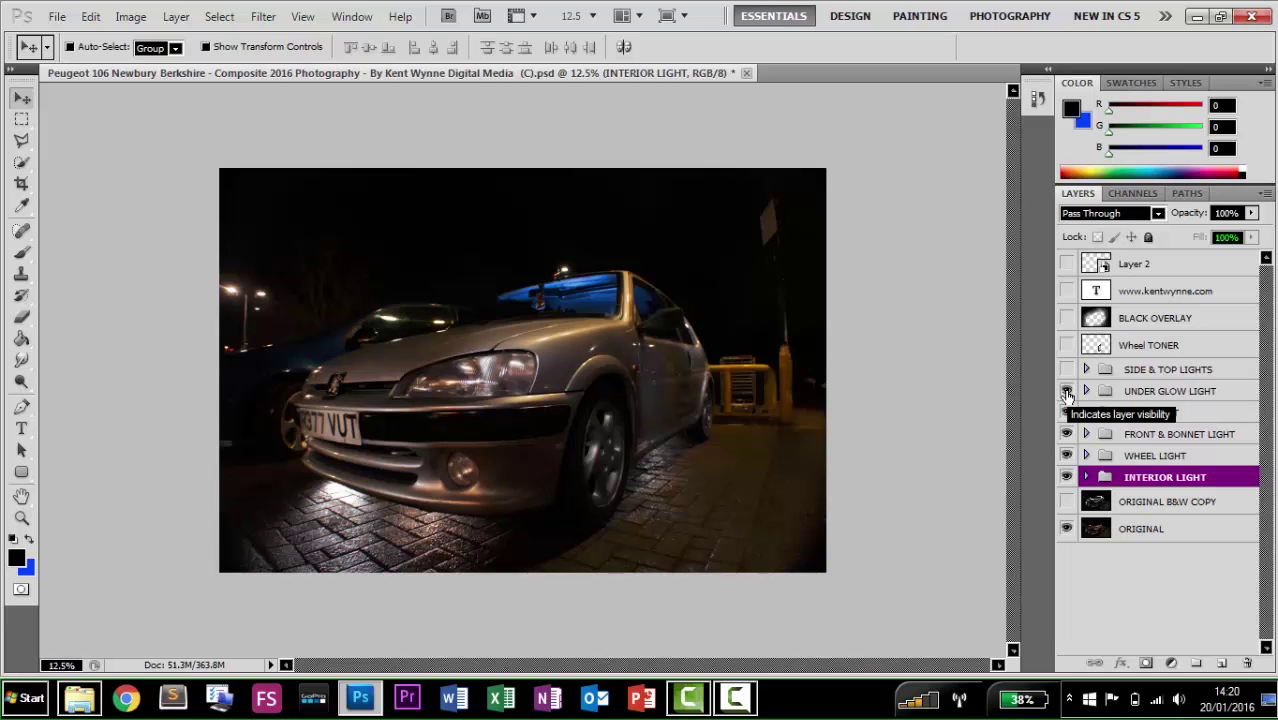
left_click(1066, 391)
left_click(1066, 391)
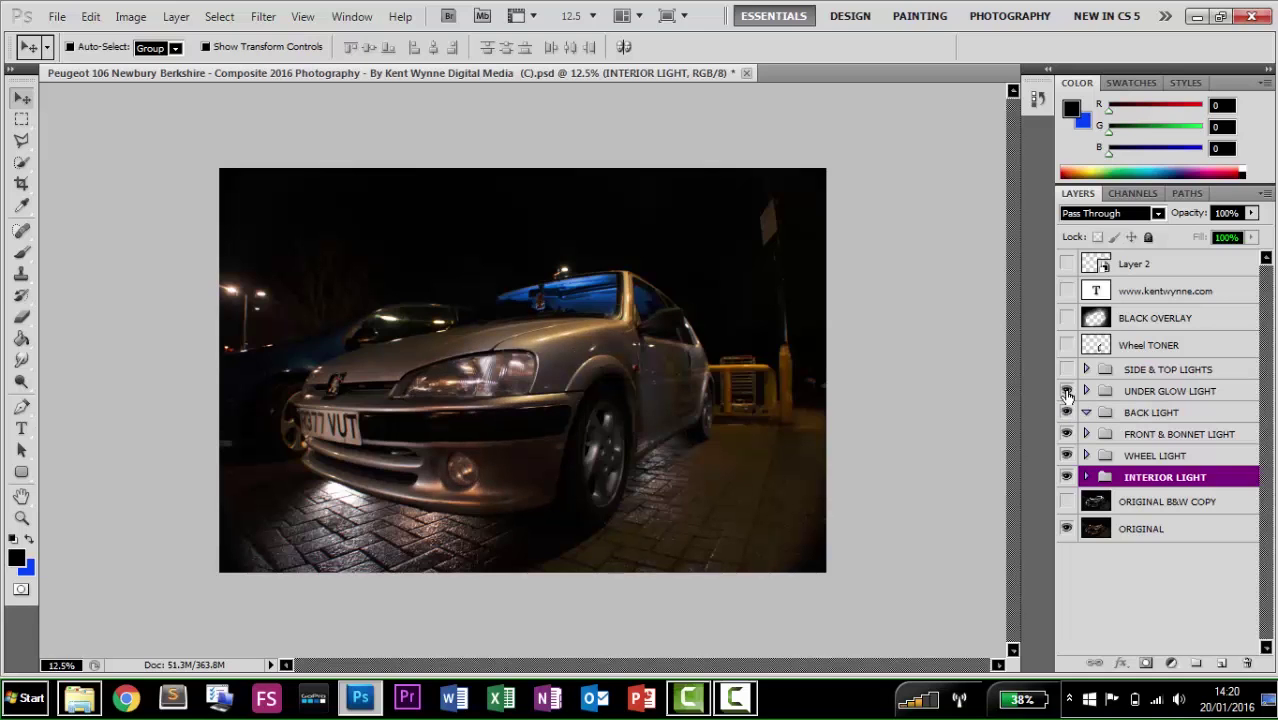
left_click(1066, 391)
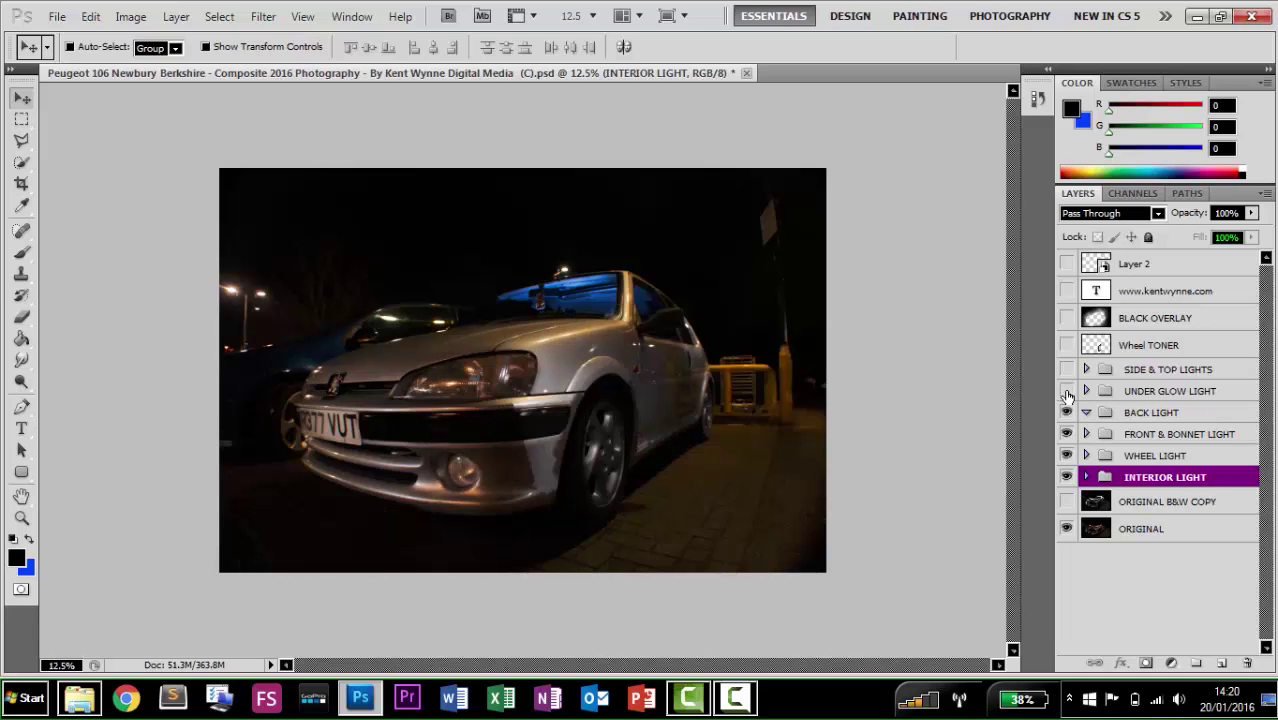
left_click(1066, 391)
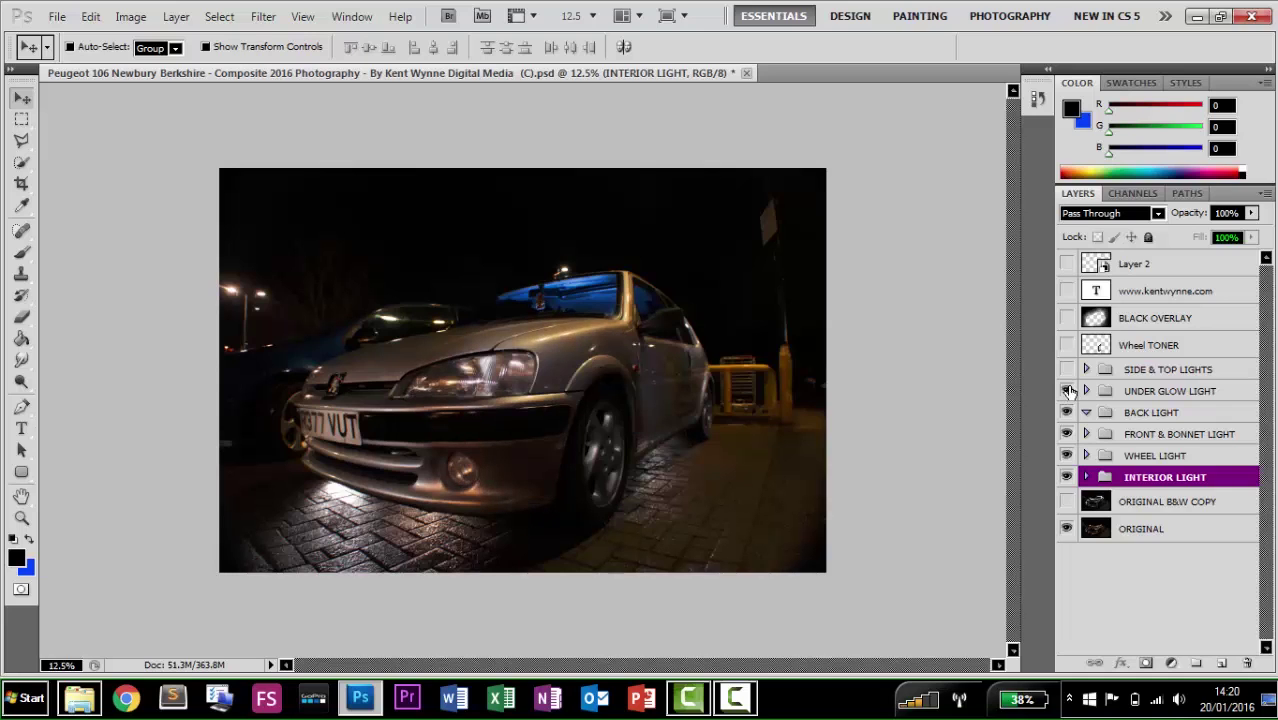
Turn on SIDE & TOP LIGHTS and Wheel TONER, toggling each to compare the effect.
left_click(1066, 370)
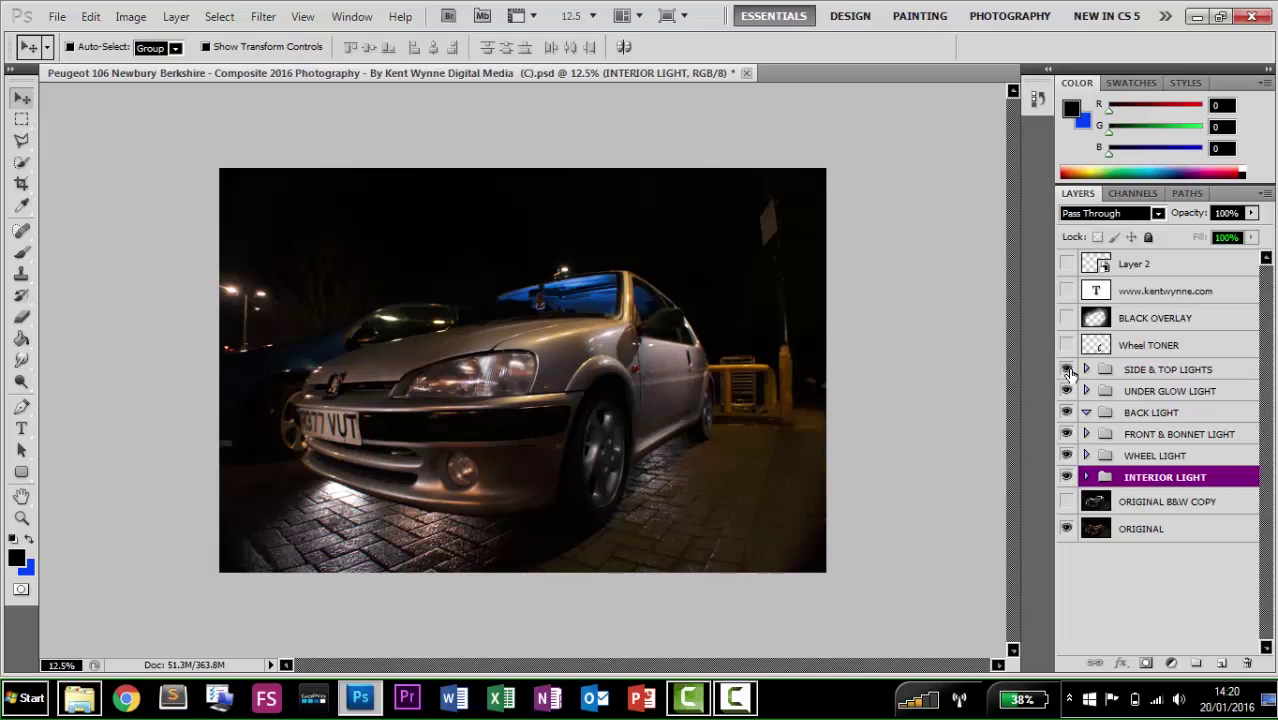
left_click(1066, 370)
left_click(1066, 370)
left_click(1066, 370)
left_click(1066, 370)
left_click(1066, 345)
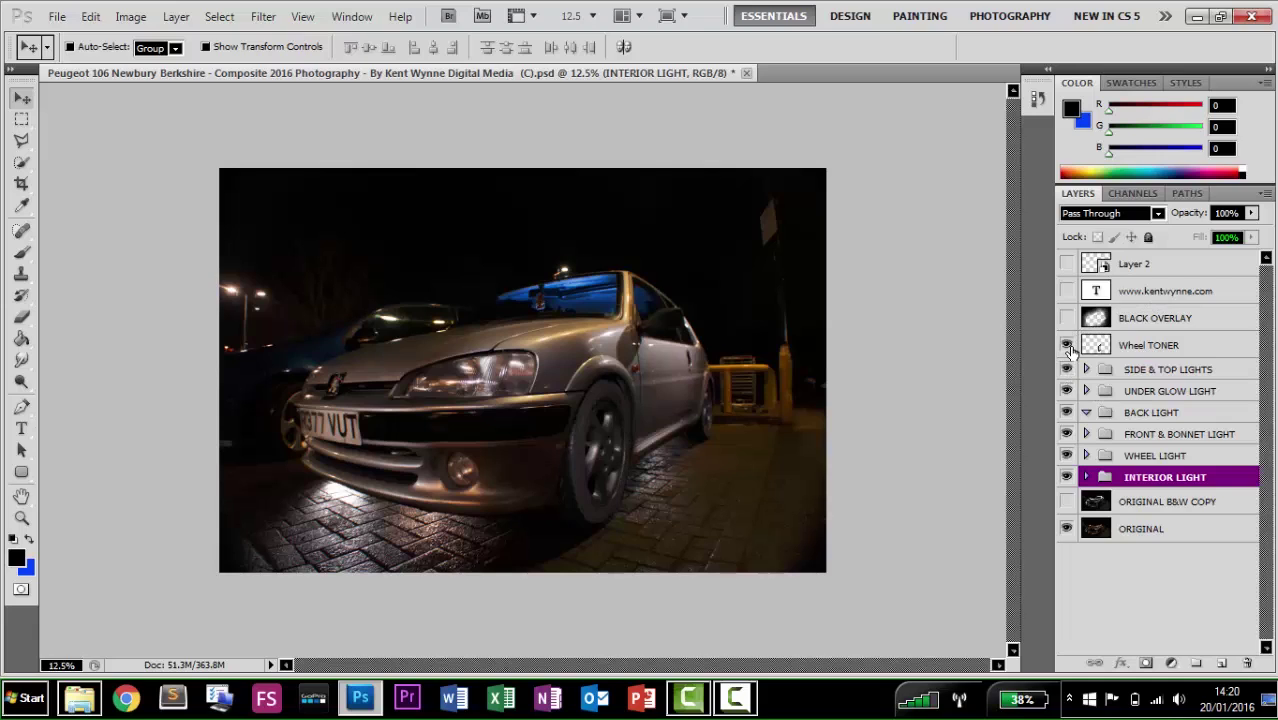
left_click(1068, 346)
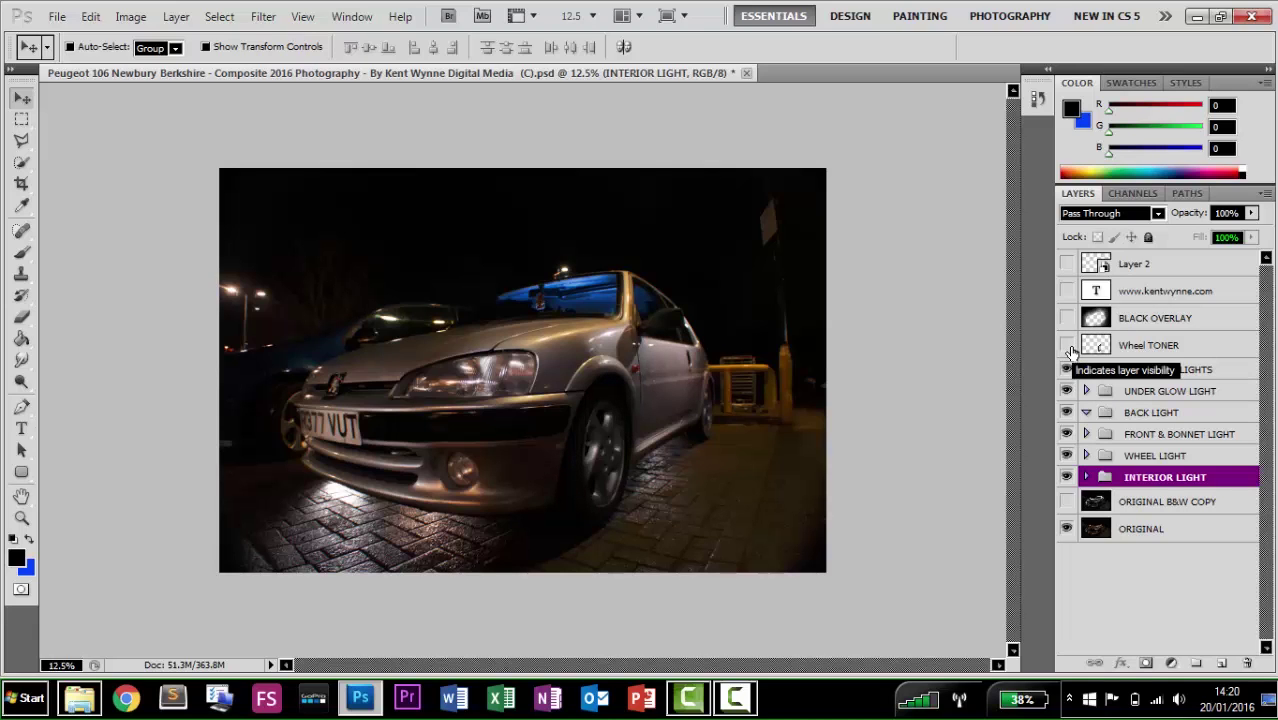
left_click(1066, 345)
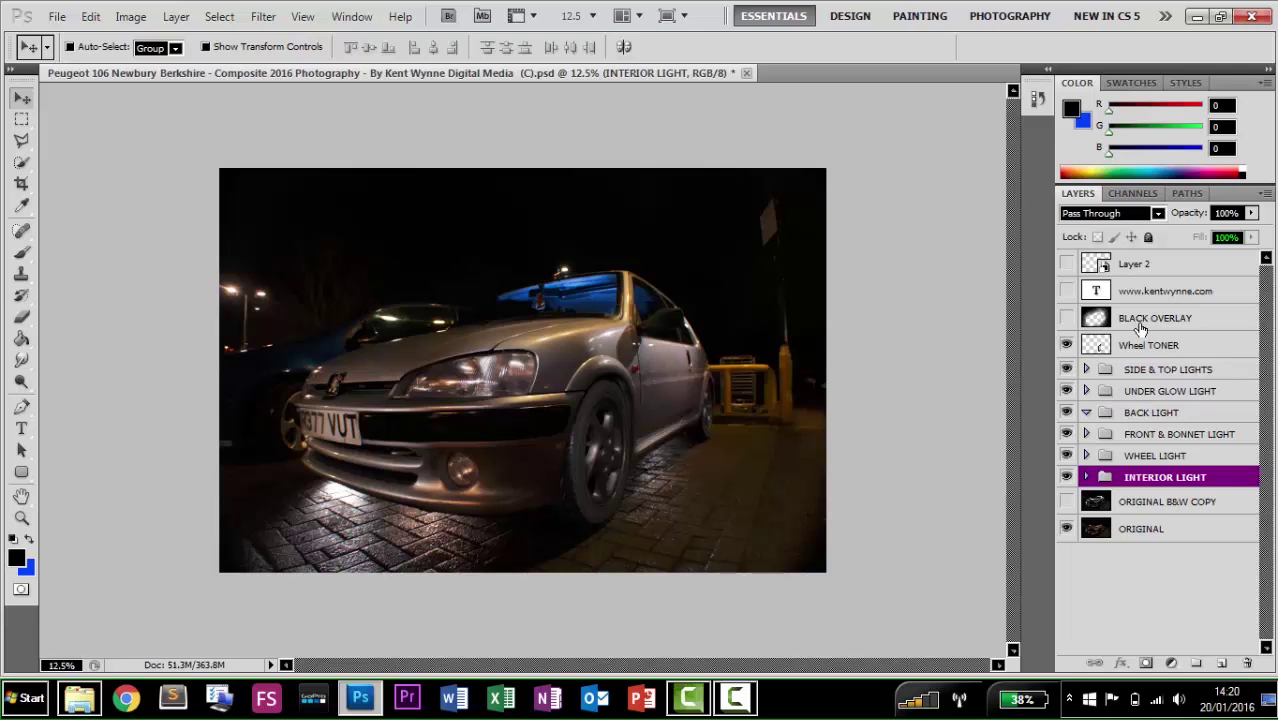
Show the BLACK OVERLAY layer and draw a test rectangle across the image centre.
left_click(1093, 320)
left_click(1066, 318)
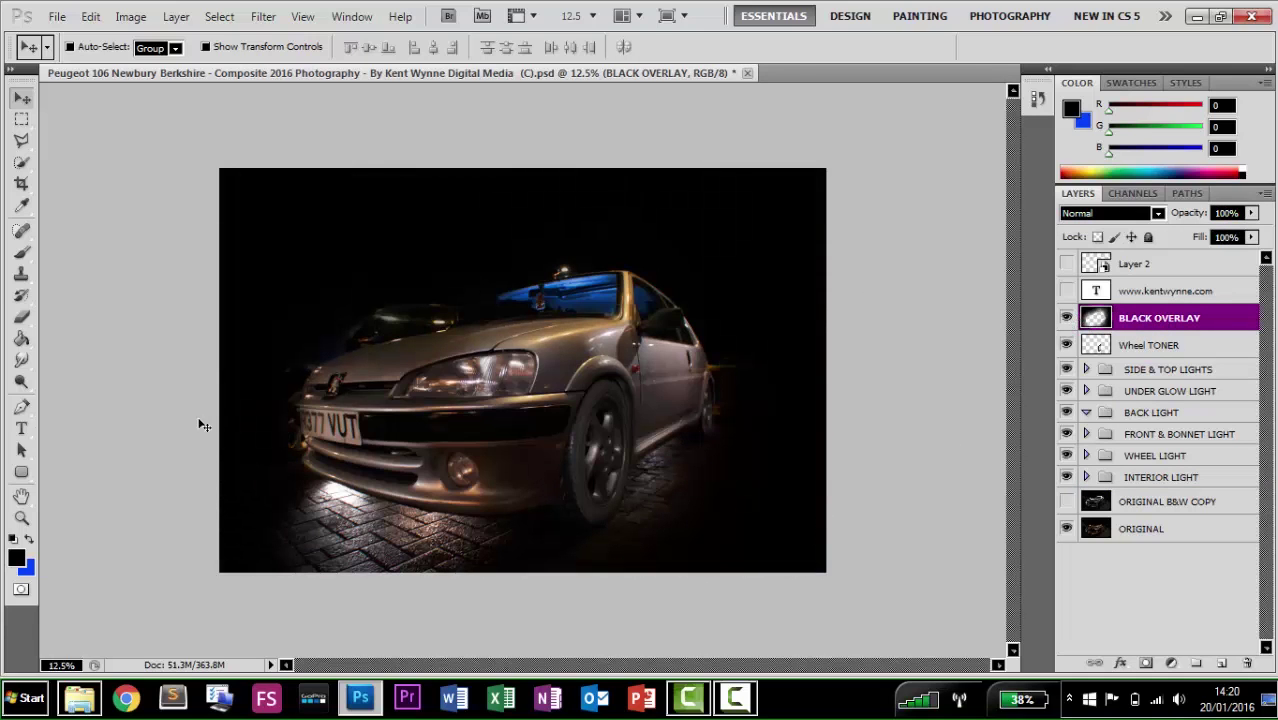
left_click(24, 473)
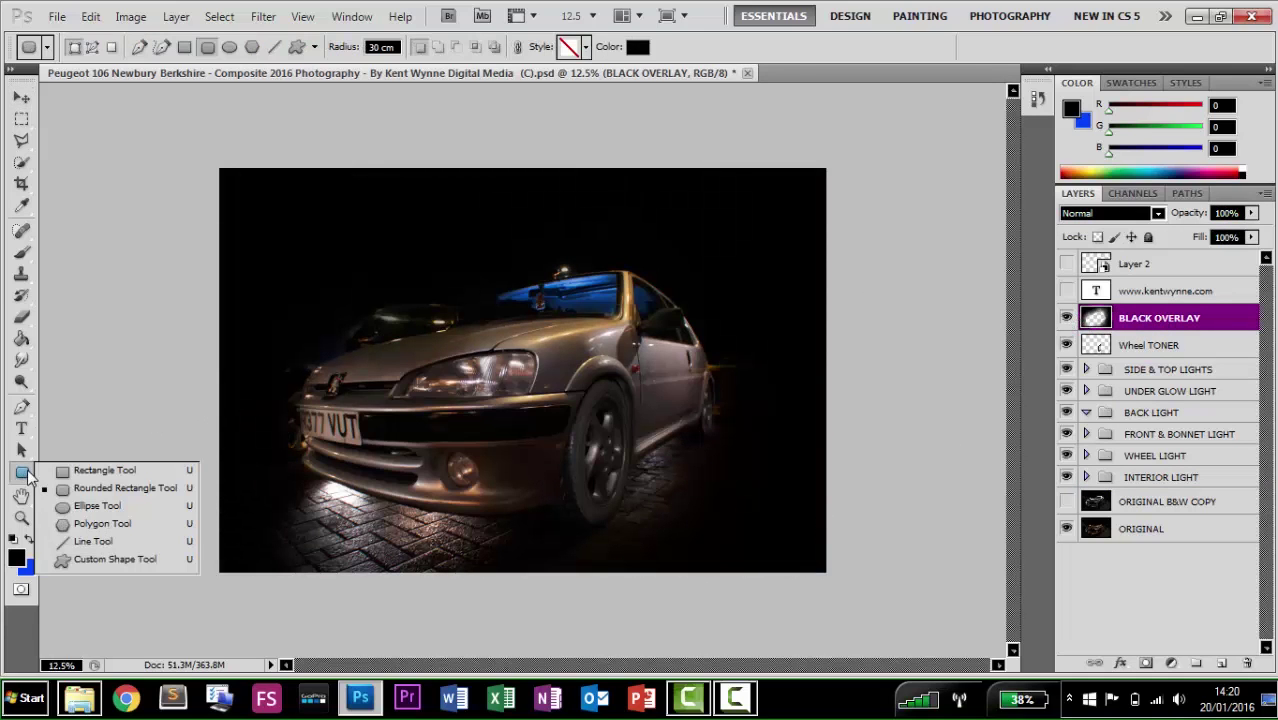
left_click(81, 471)
left_click_drag(288, 266, 746, 495)
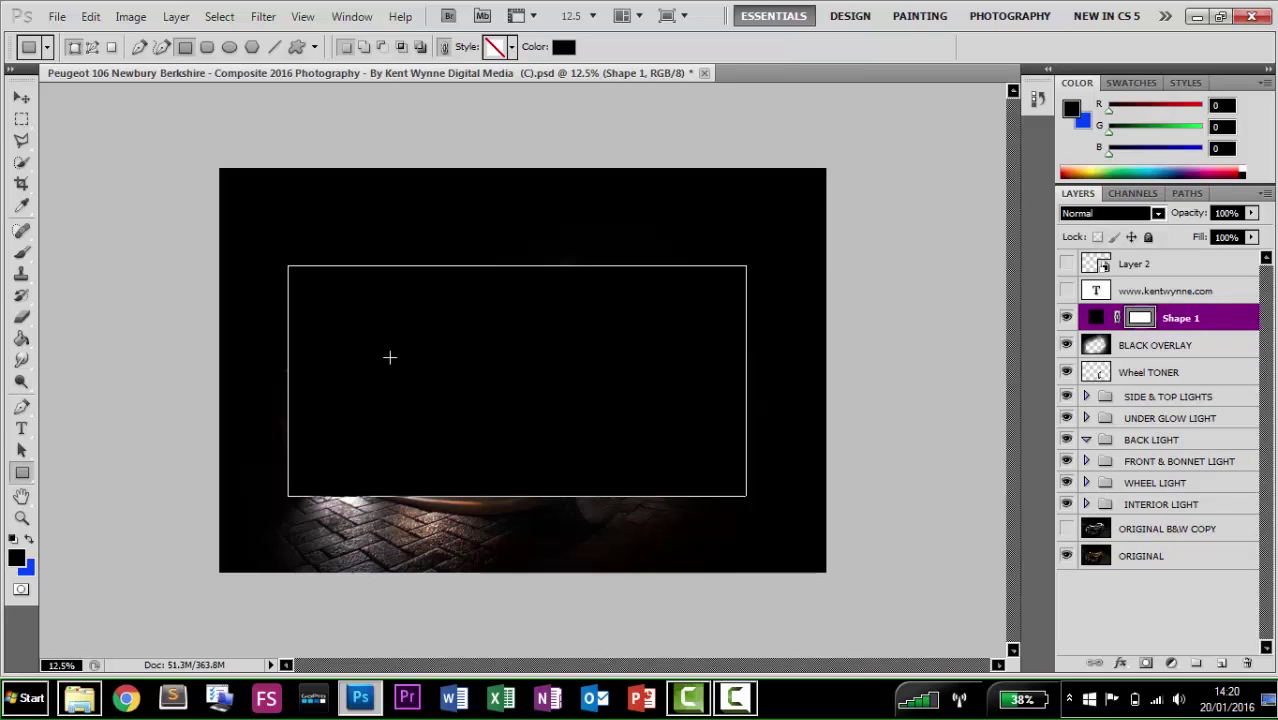
Try a 484 px Eraser on the rectangle, decline rasterizing, and delete the Shape 1 layer.
left_click(22, 316)
left_click(110, 321)
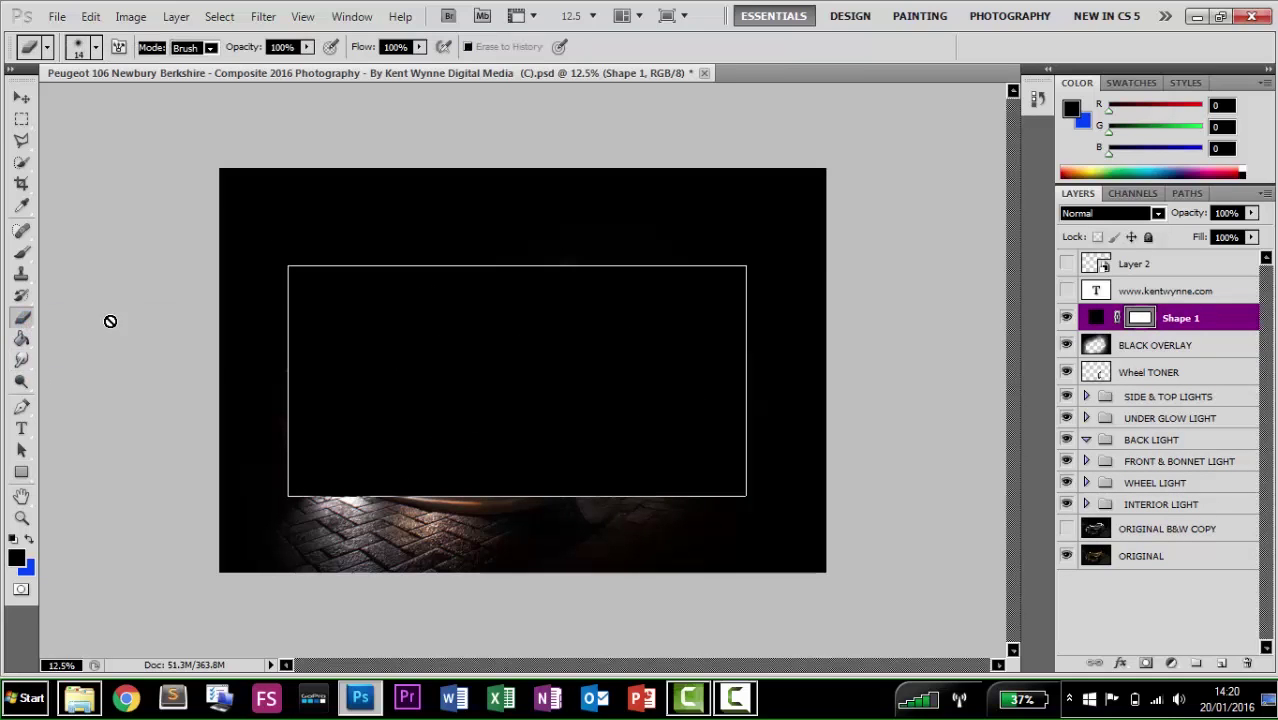
left_click(96, 47)
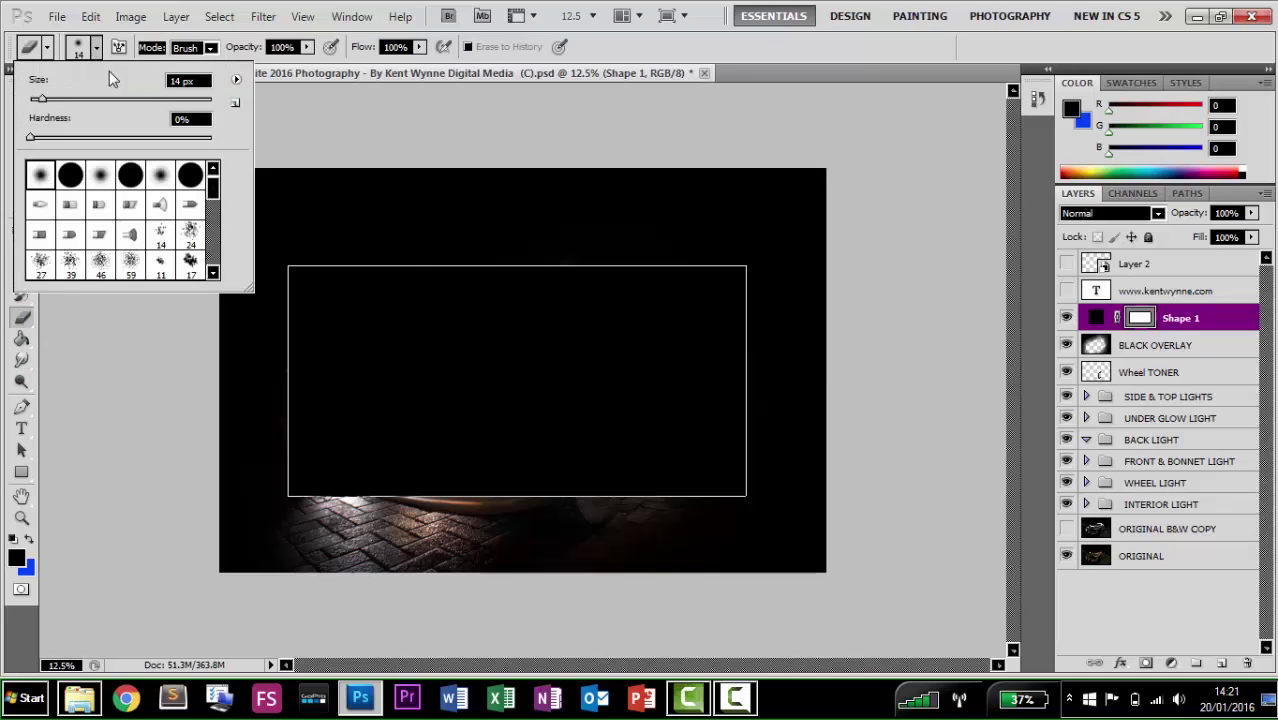
left_click(192, 99)
left_click(311, 148)
left_click(308, 143)
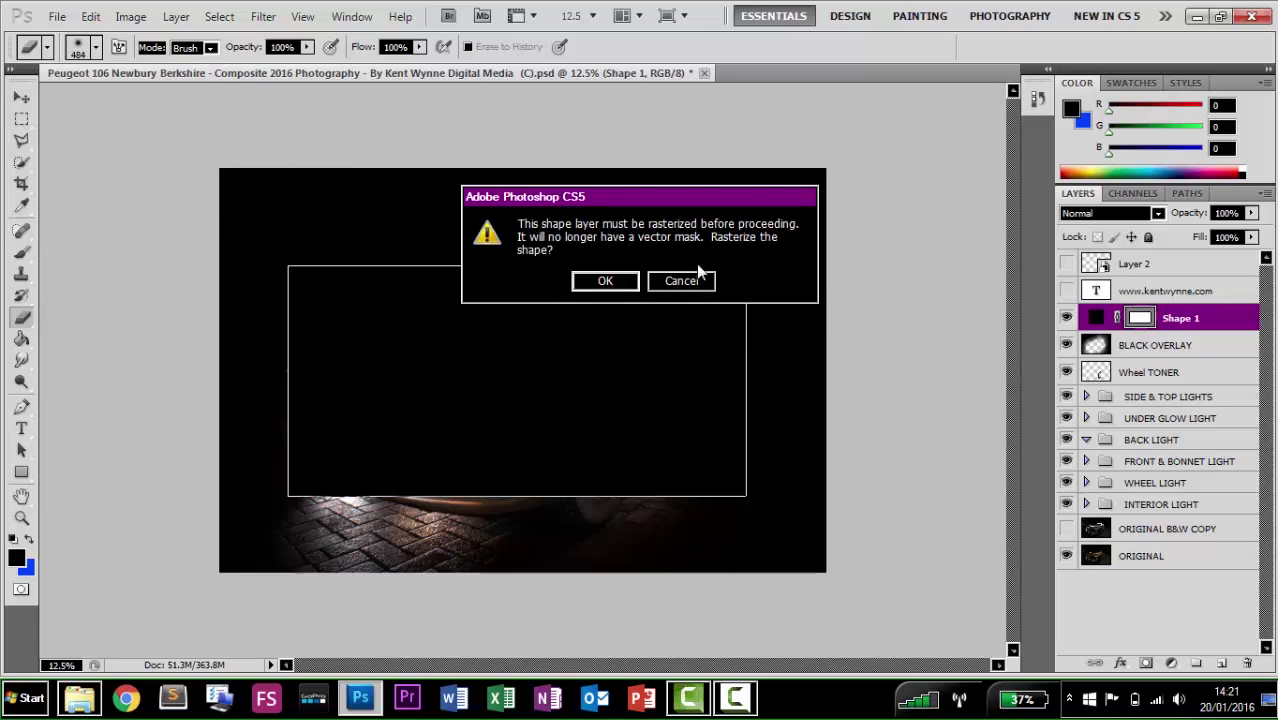
left_click(700, 289)
key("Return")
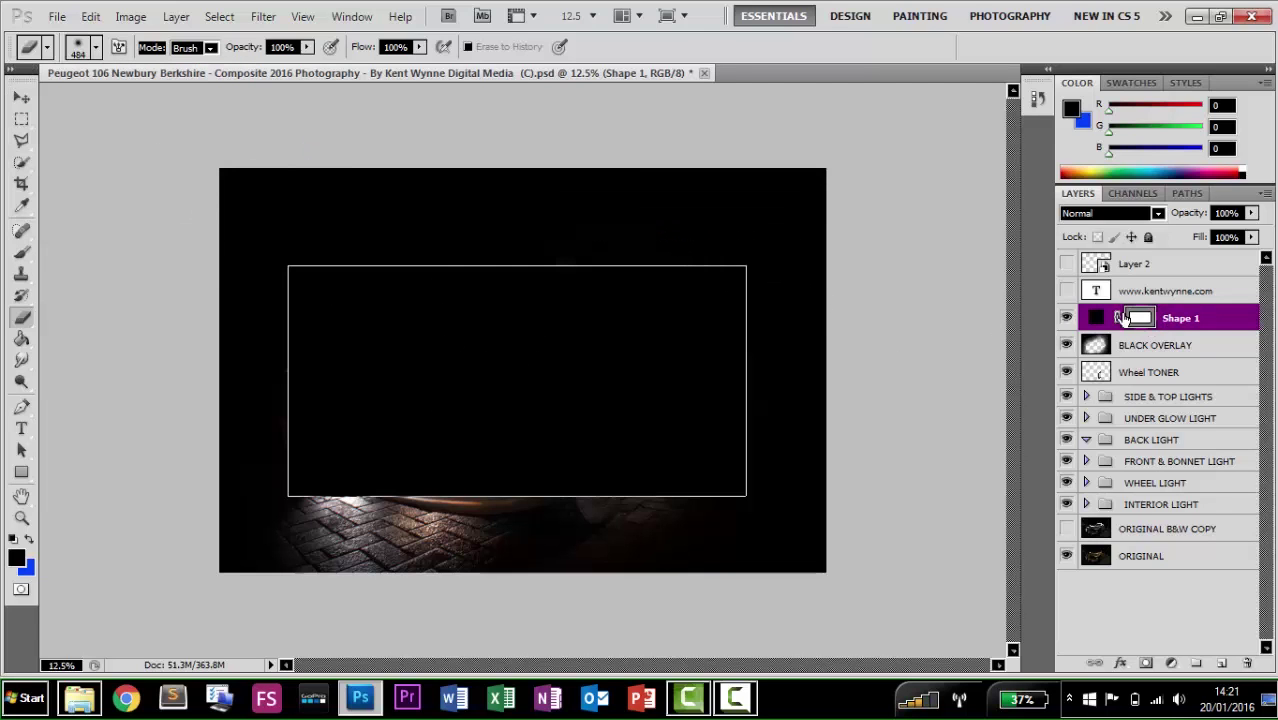
key("Delete")
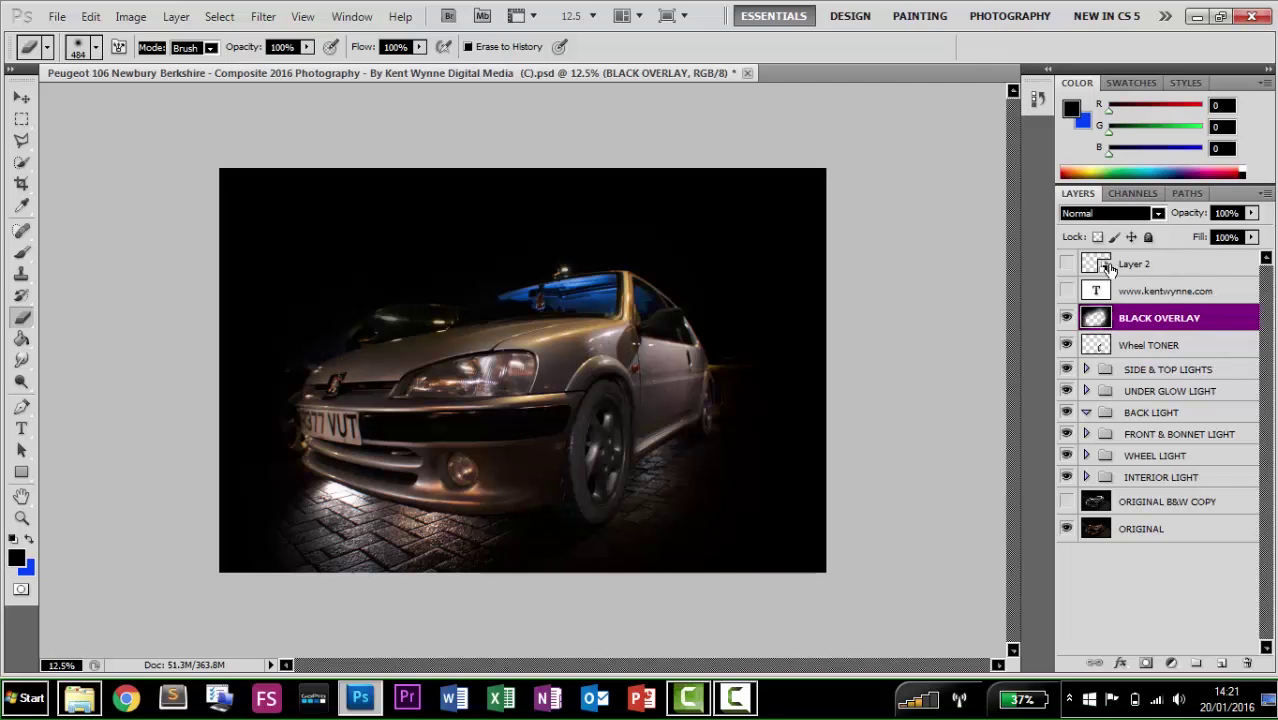
Show the website address text and Layer 2 name logo, then return to the Move tool.
left_click(1066, 291)
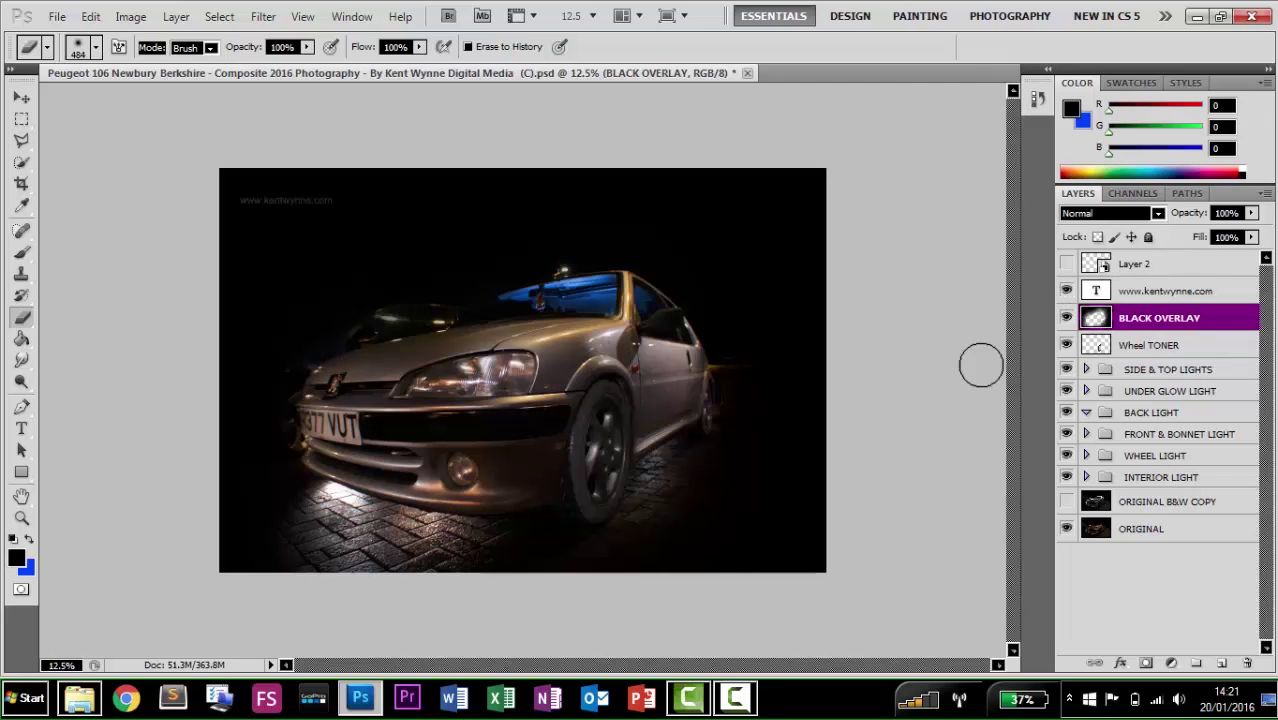
left_click(1066, 264)
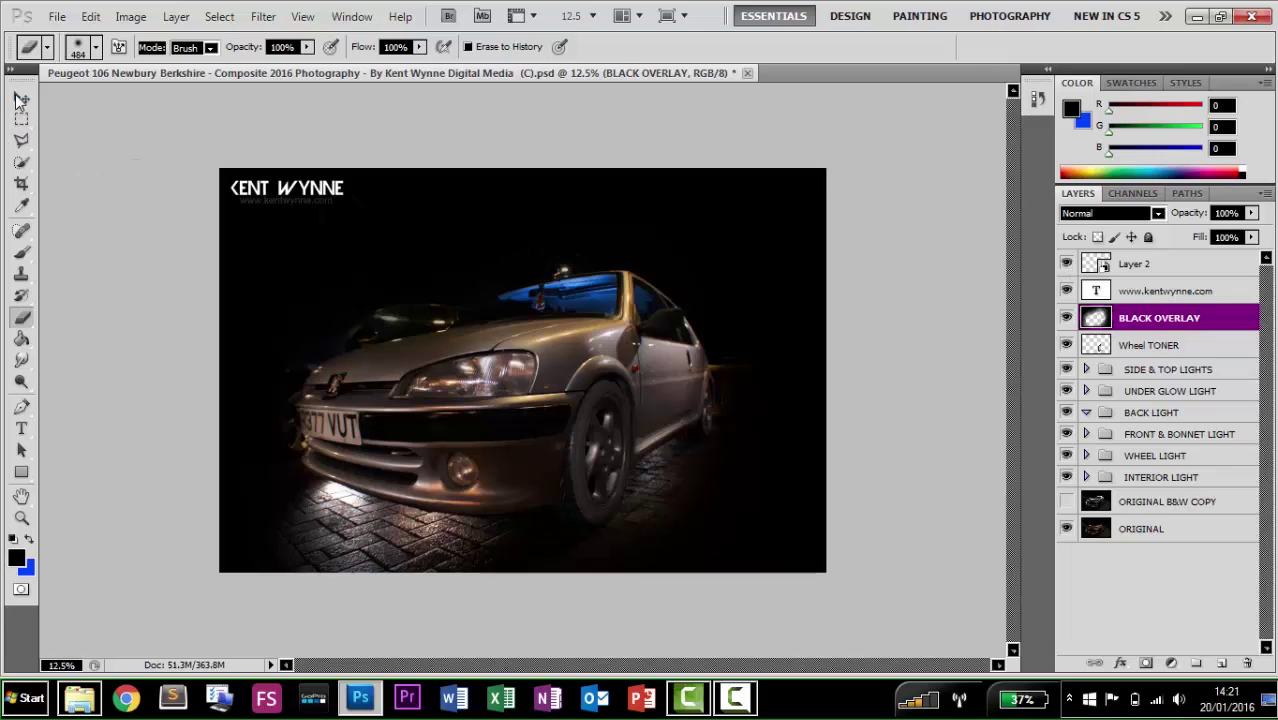
left_click(21, 97)
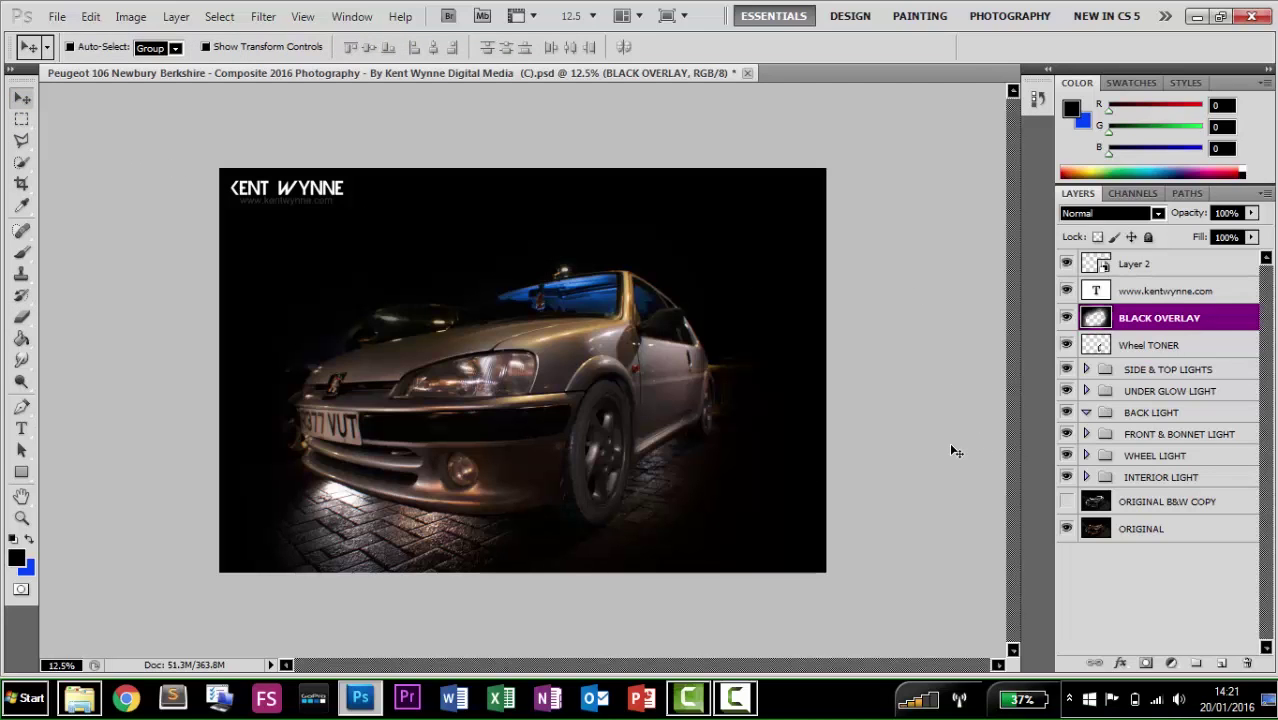
Inspect the Side FRONT PANEL GLOW and Glow MIDDLE layers inside UNDER GLOW LIGHT, then collapse it.
left_click(1086, 391)
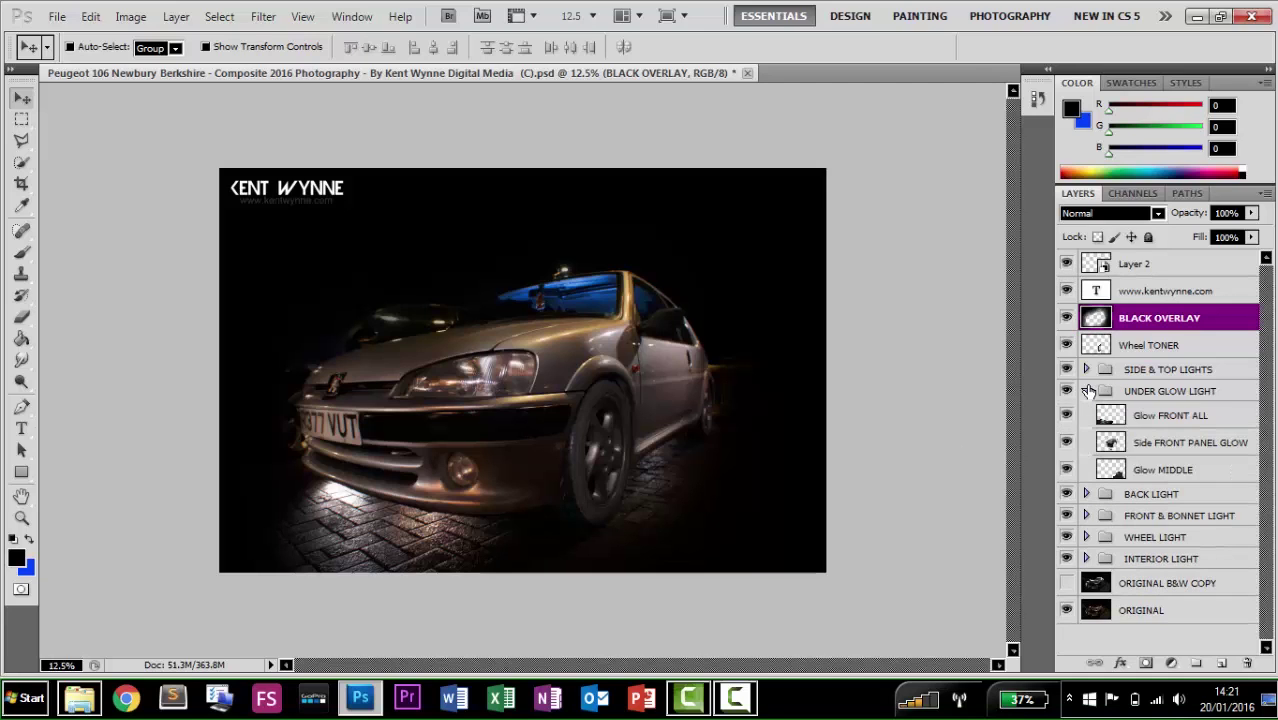
left_click(1165, 448)
left_click(1163, 477)
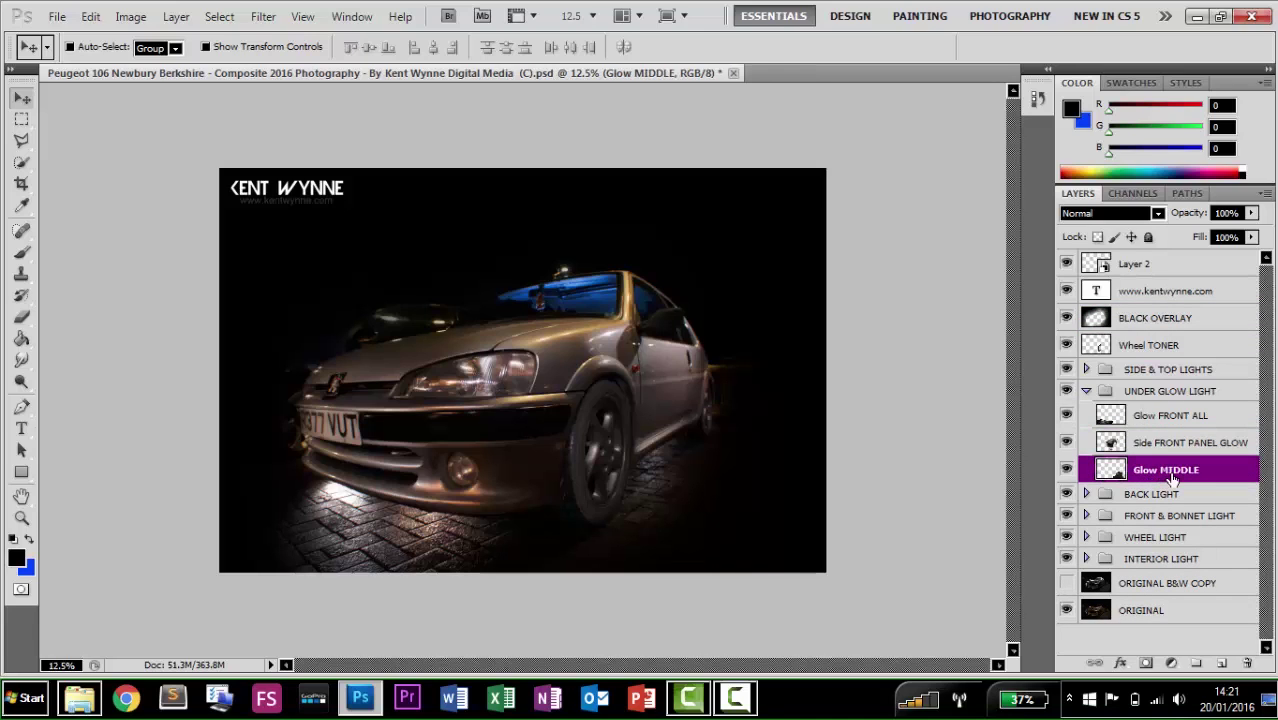
left_click(1087, 391)
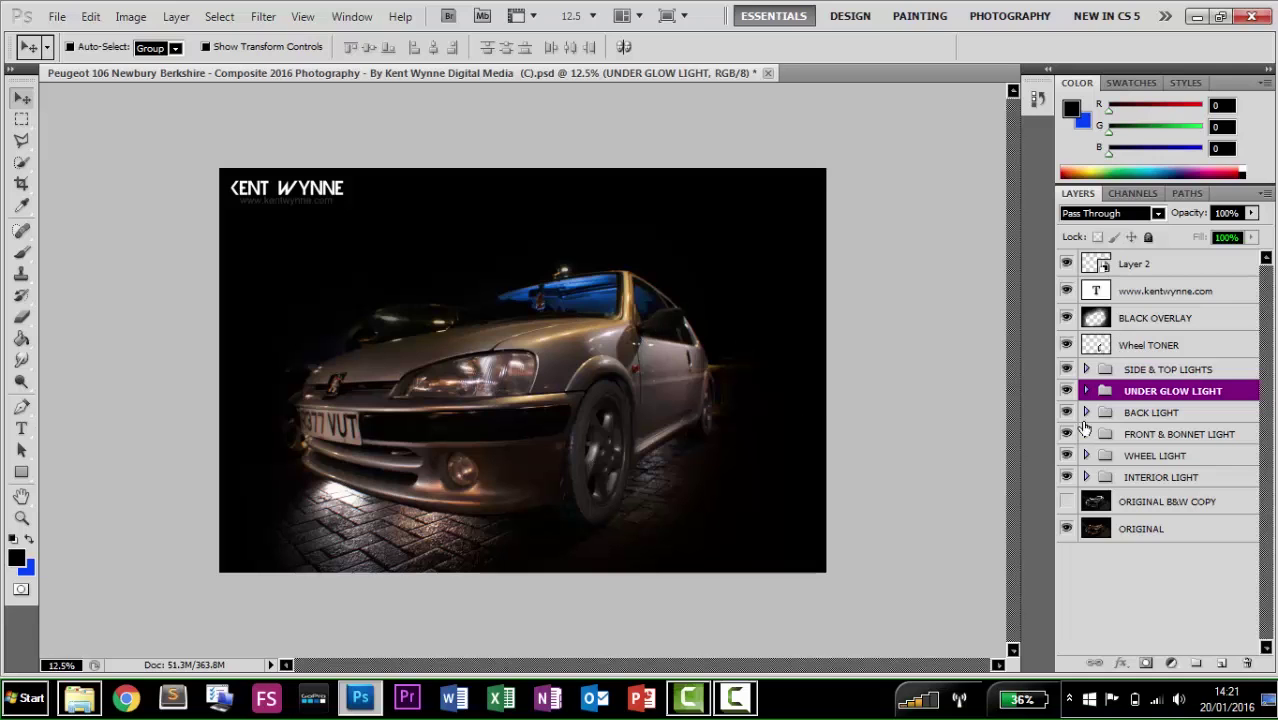
Hide and reshow the lighting layers to compare with the unlit car, then view the studio's Facebook page in Chrome.
left_click_drag(1066, 477, 1068, 265)
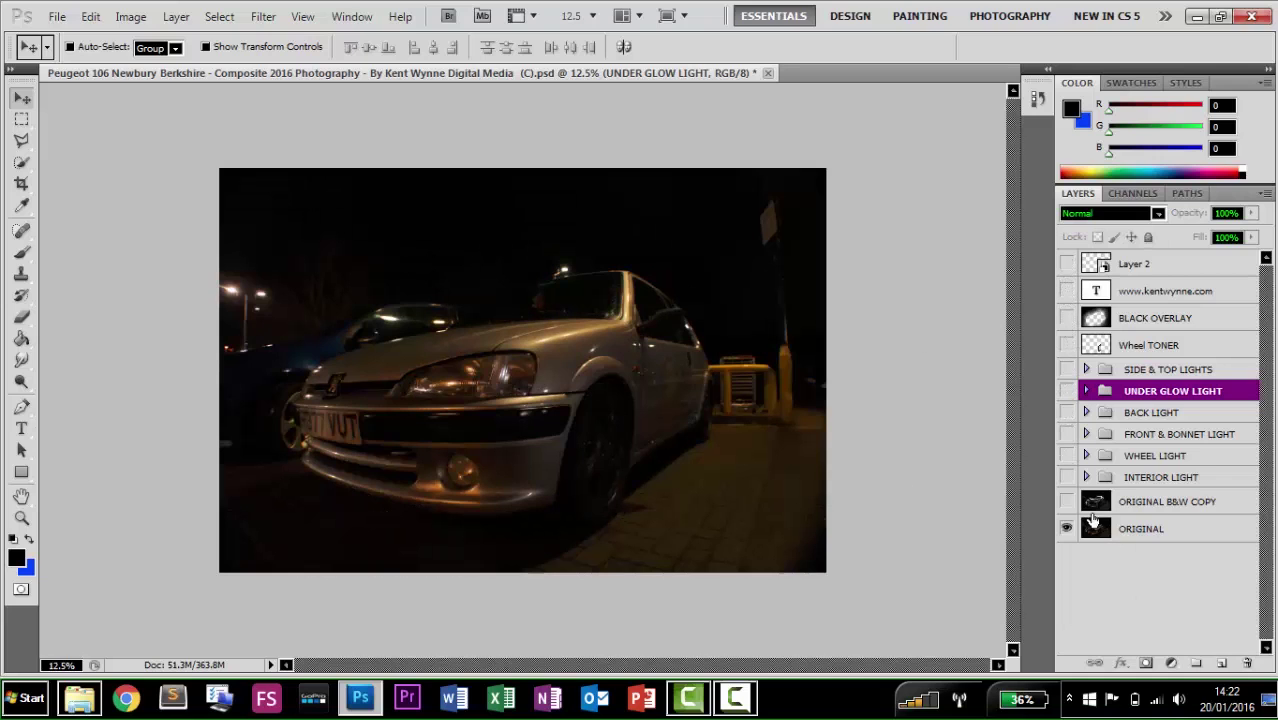
left_click_drag(1067, 502, 1067, 268)
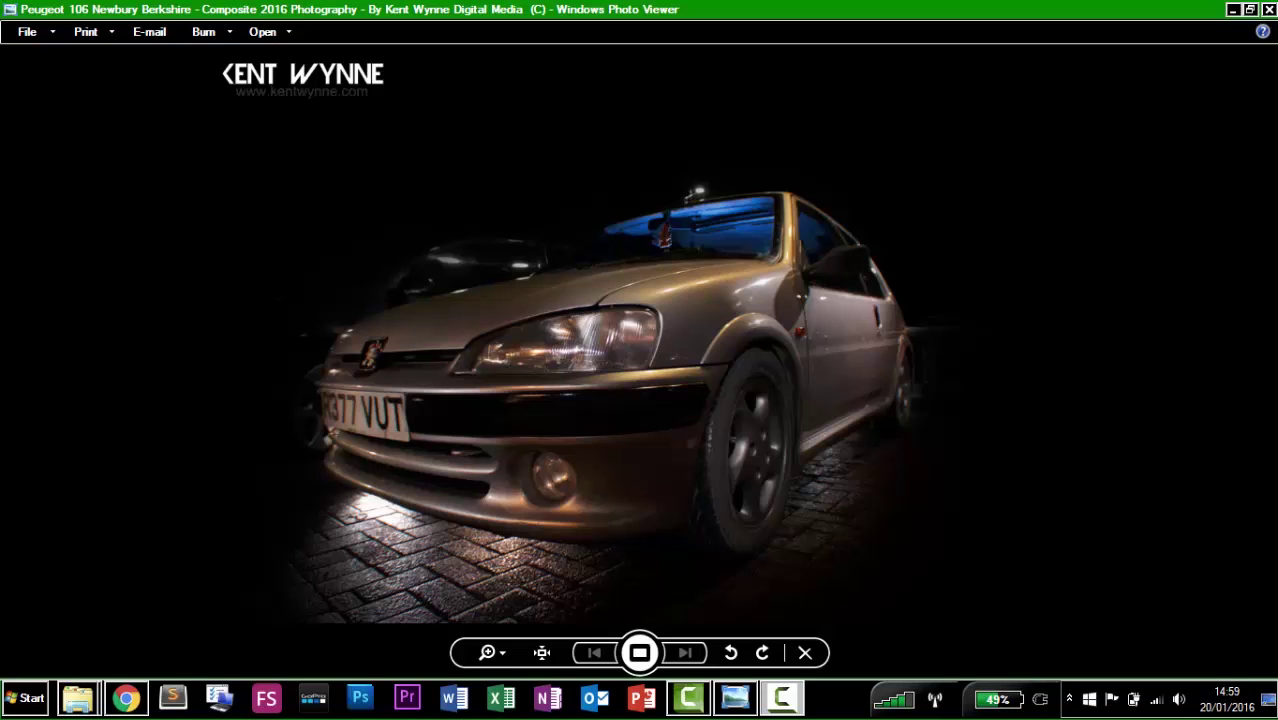
left_click(126, 698)
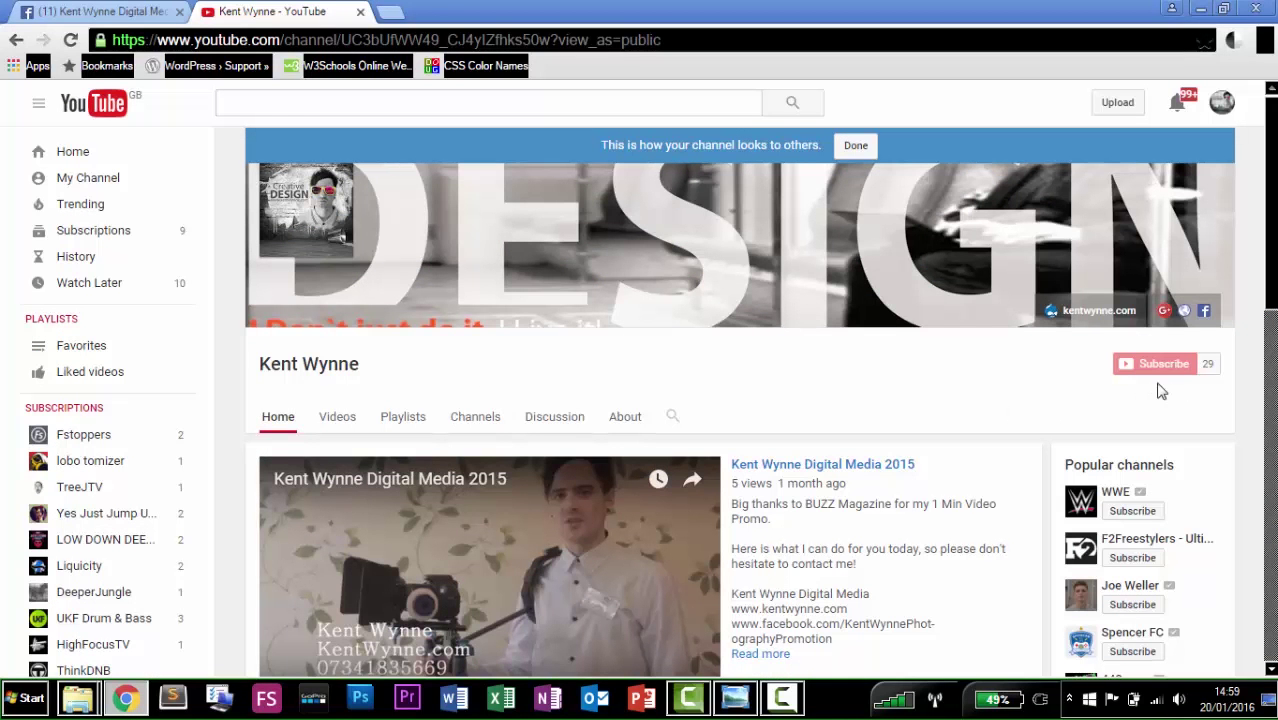
left_click(110, 12)
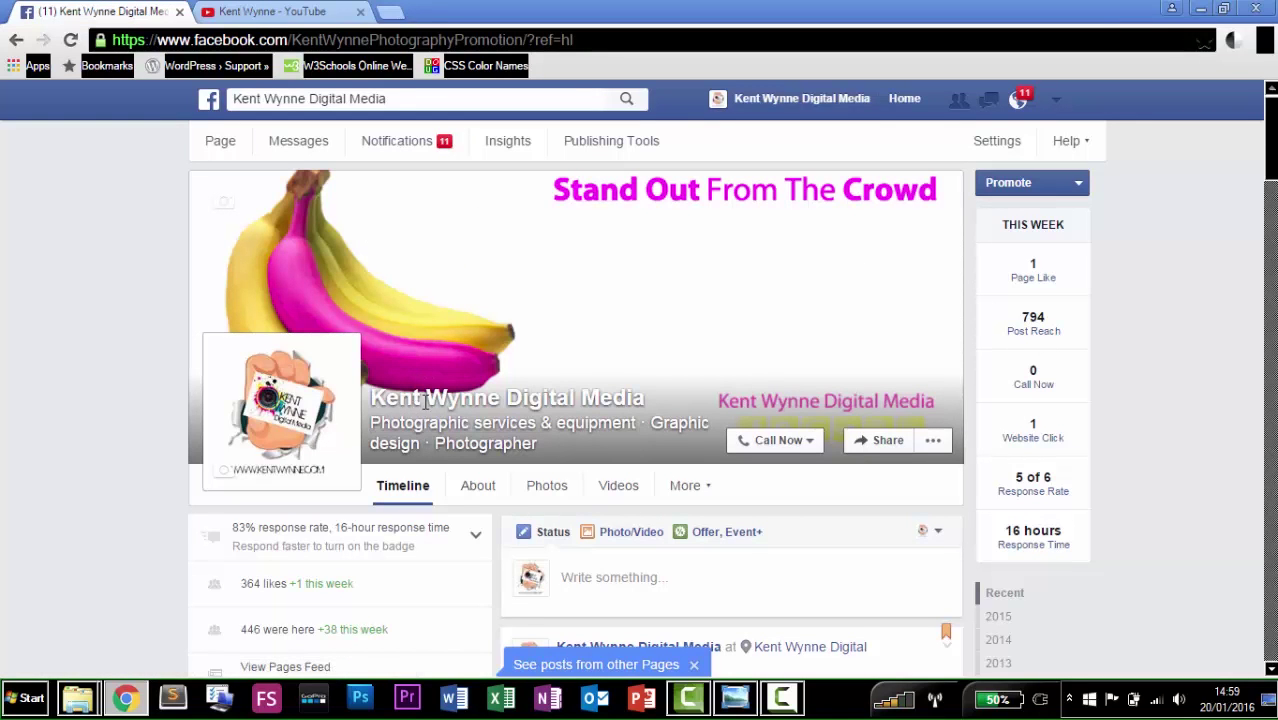
scroll(825, 492, "down", 5)
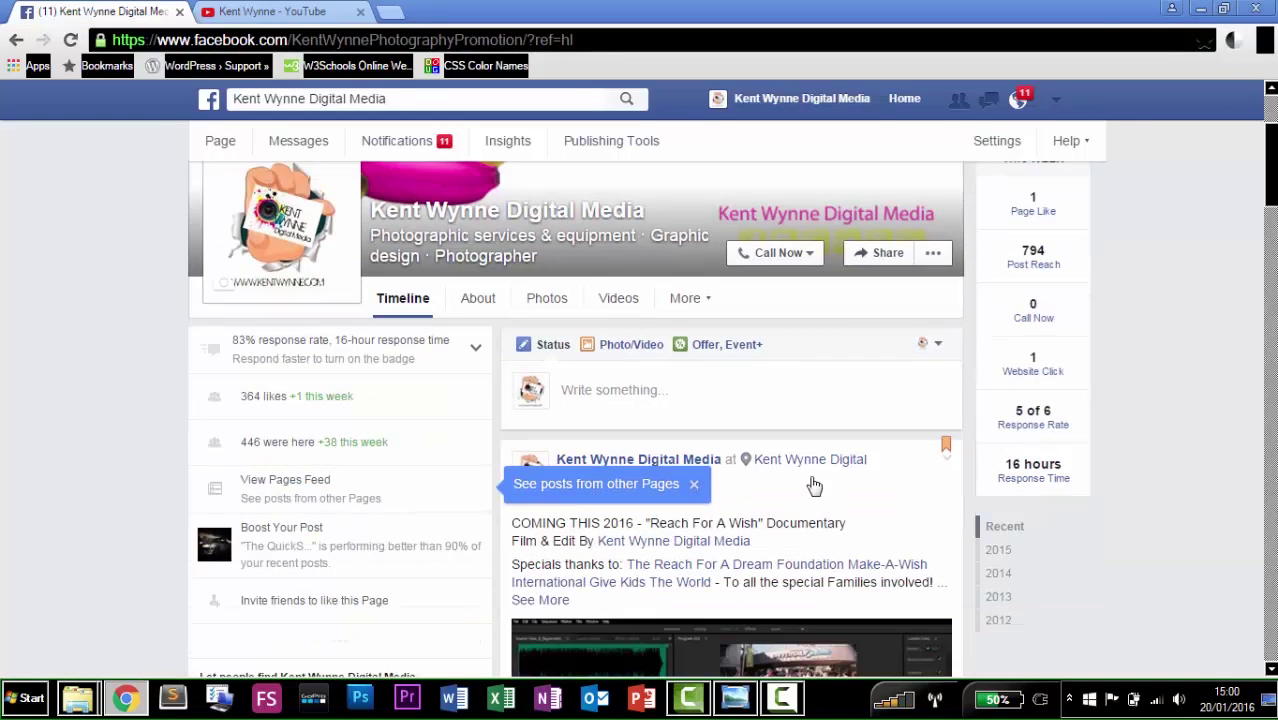
scroll(847, 448, "down", 11)
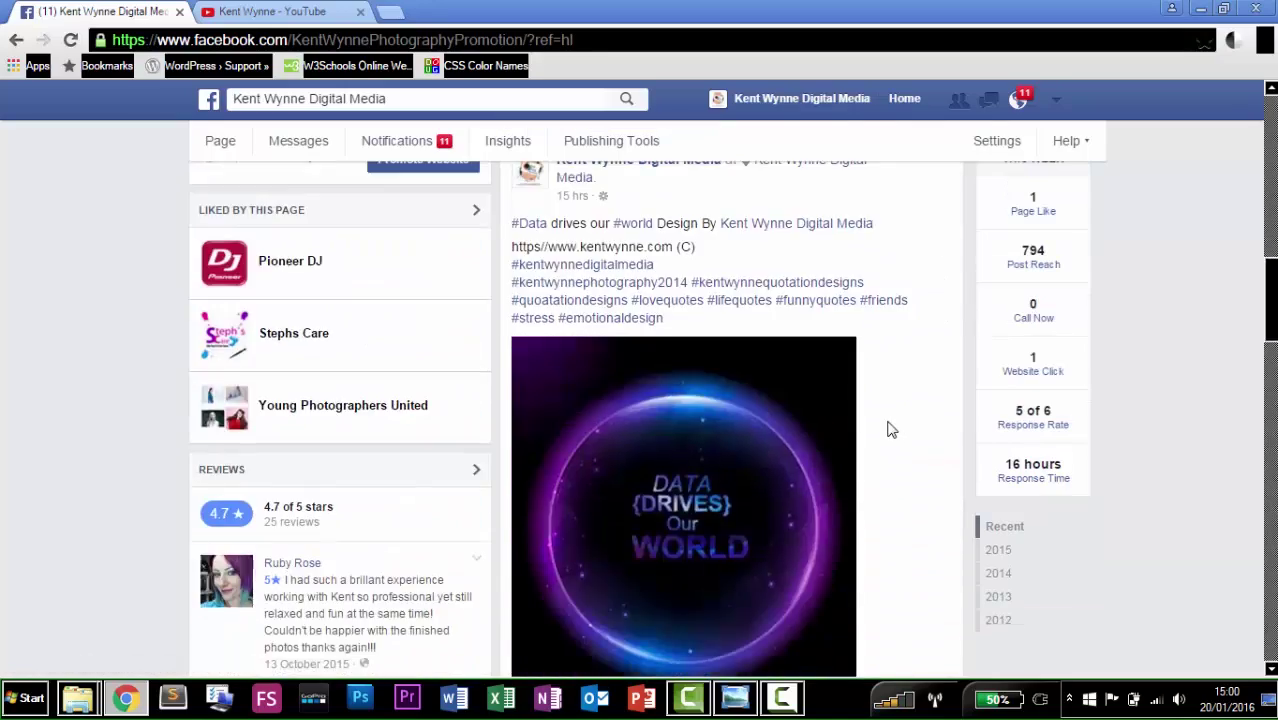
scroll(884, 417, "down", 1)
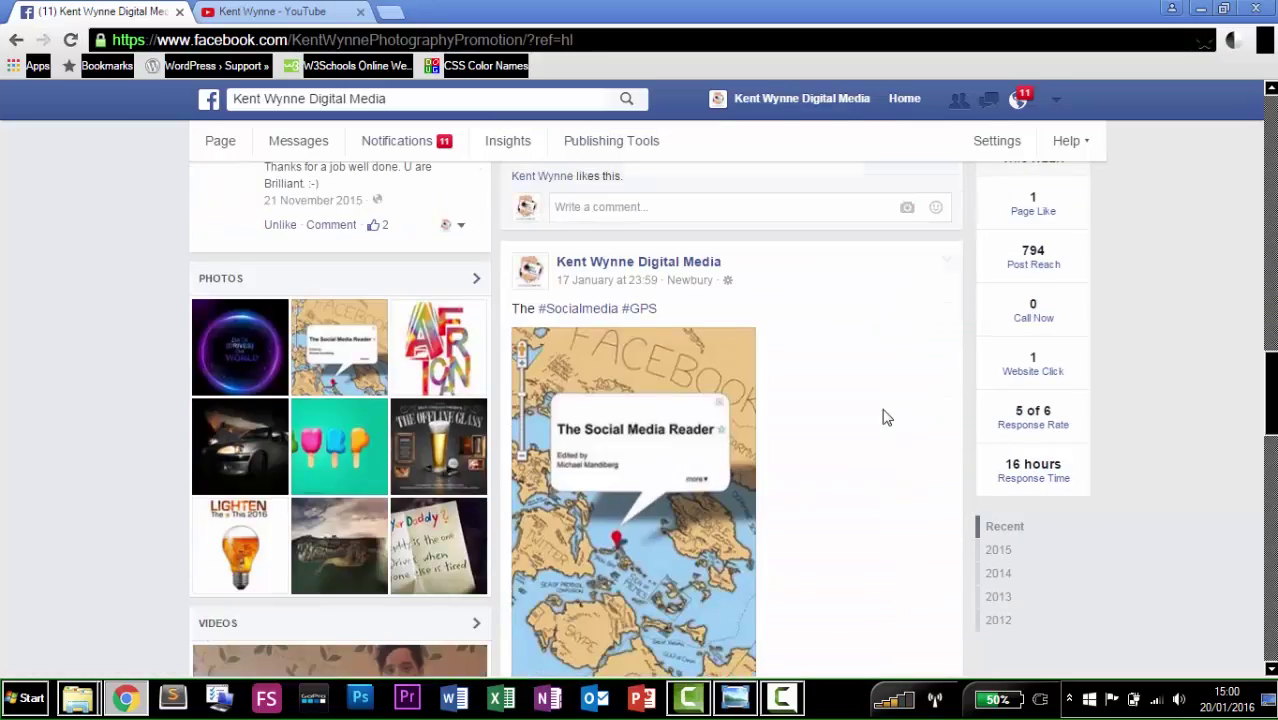
scroll(884, 417, "up", 7)
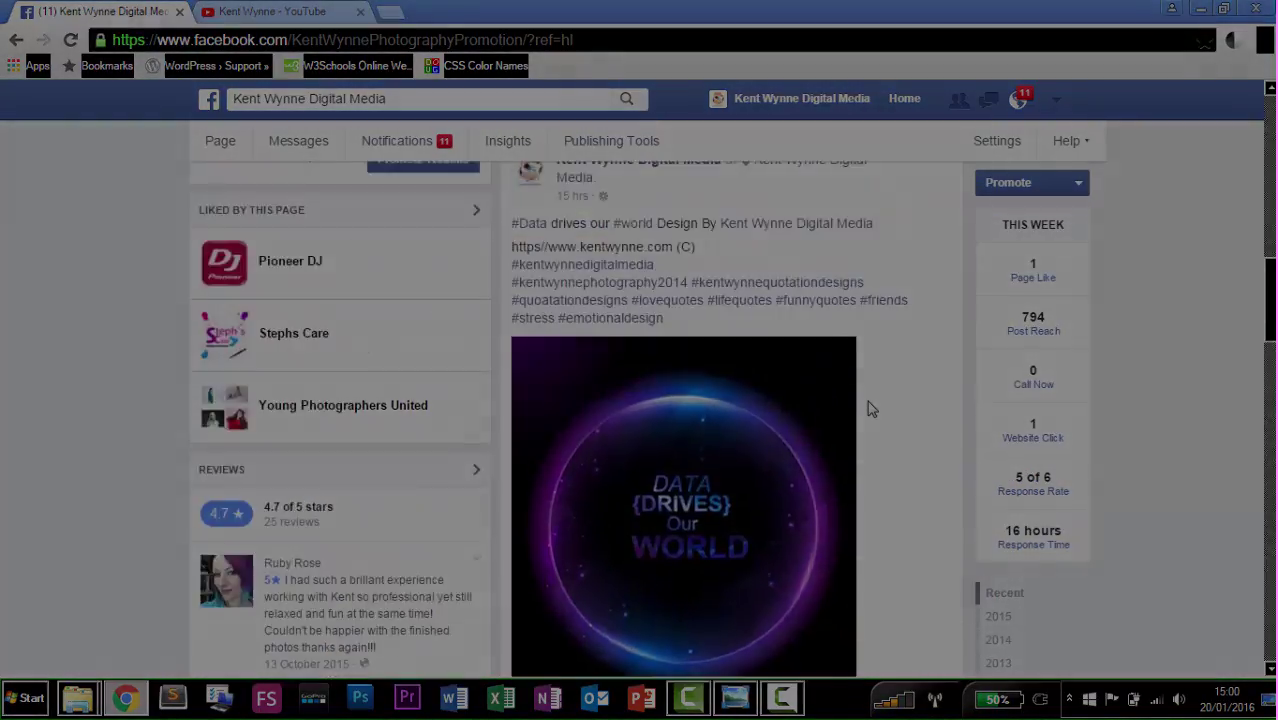